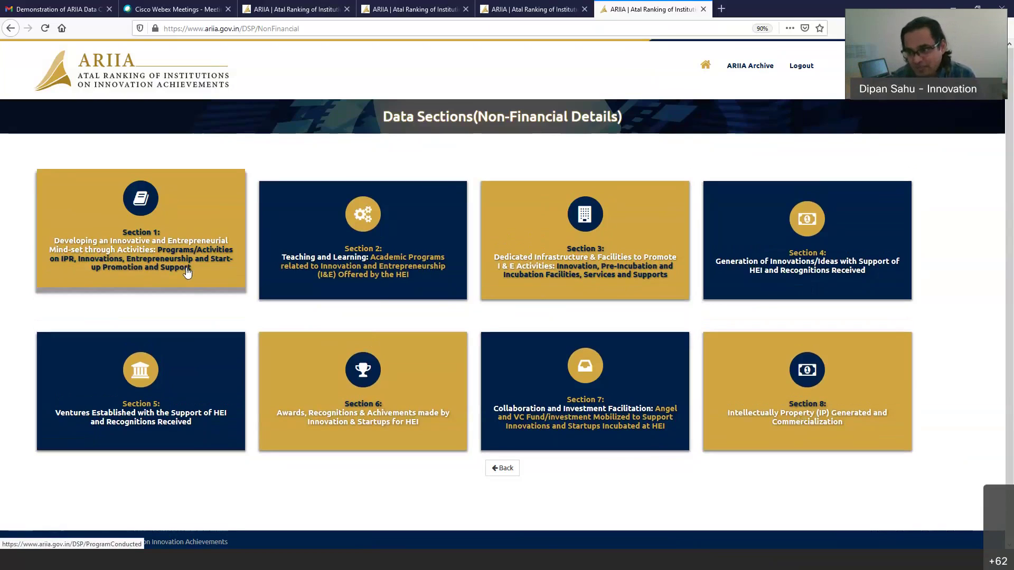
- View the Data Sections (Financial Details) overview and return to the Data Sections (Non-Financial Details) overview
click(503, 468)
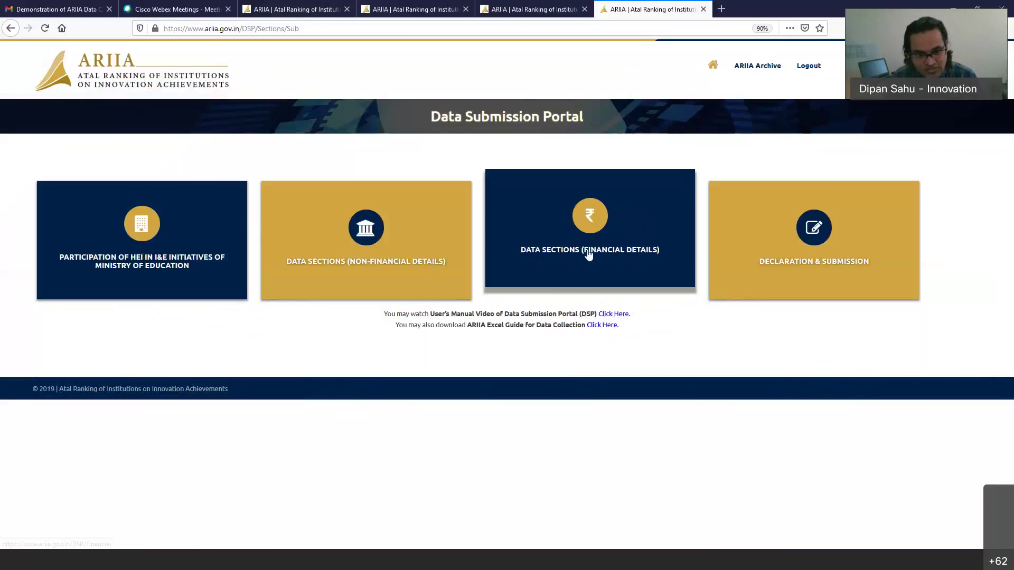
click(588, 255)
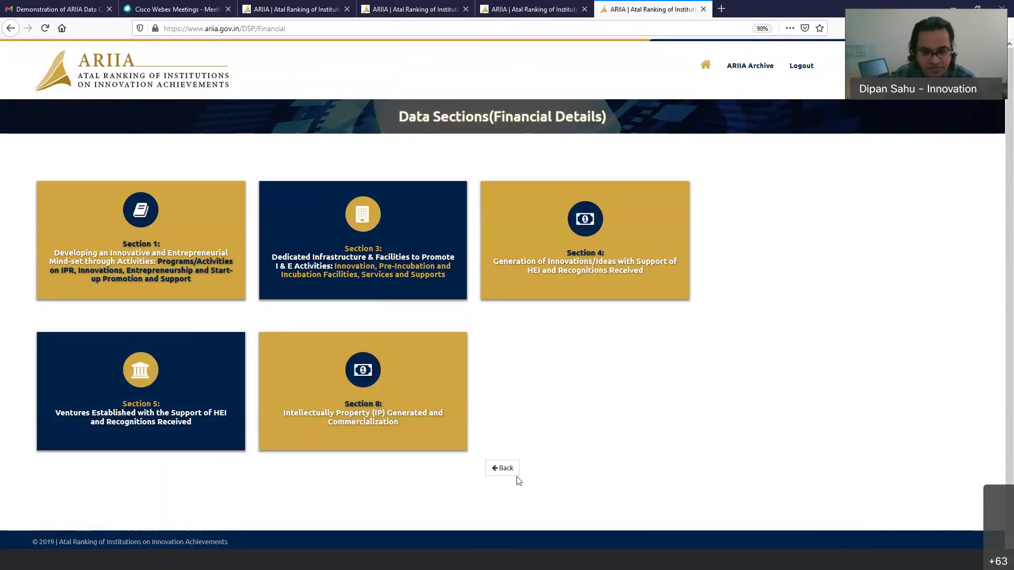
click(499, 469)
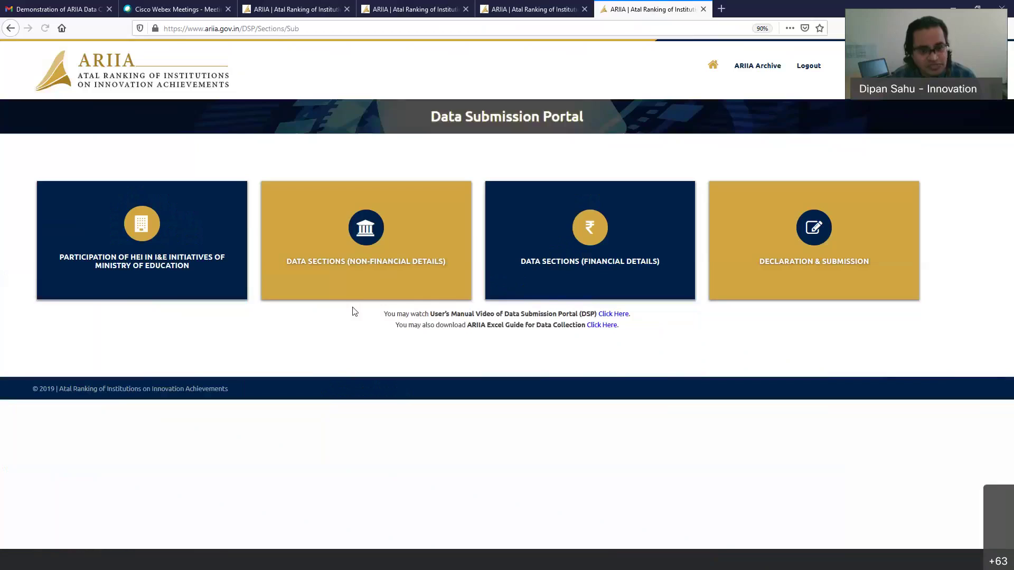
click(370, 236)
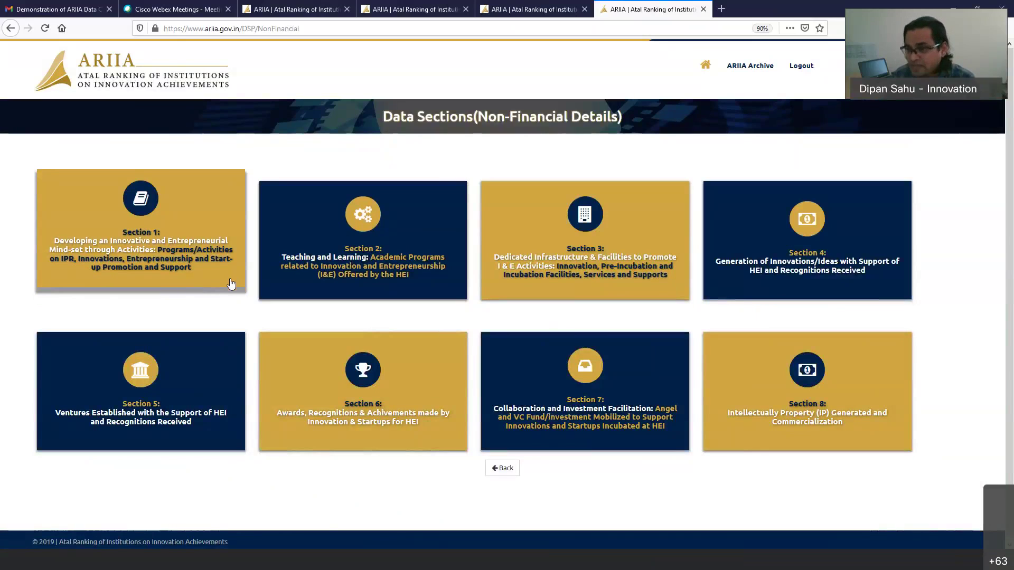
- Open the Section 1 form for co-curricular events conducted and answer Yes to whether the institute spent expenses on the event
click(140, 249)
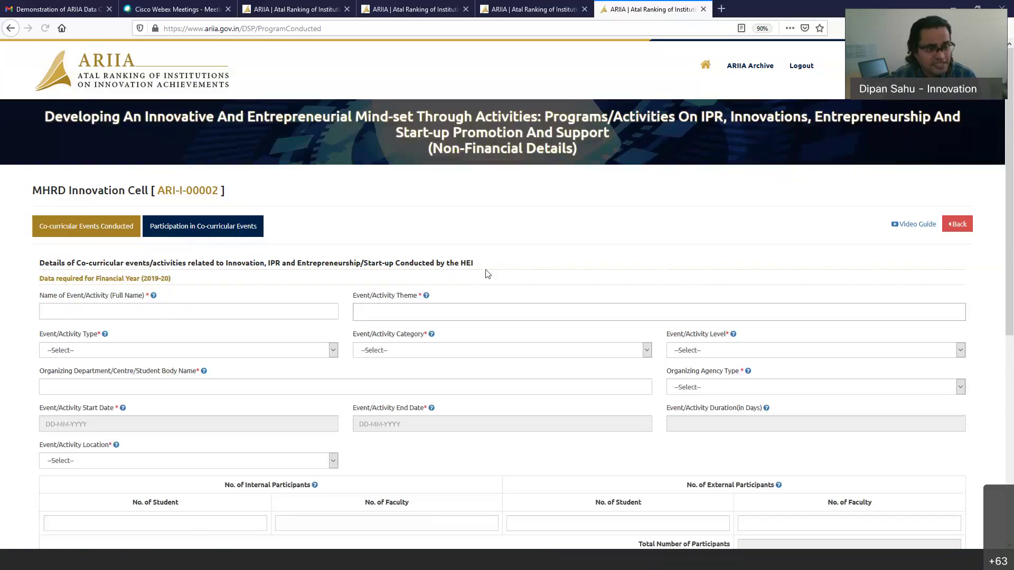
scroll(485, 274, down, 3)
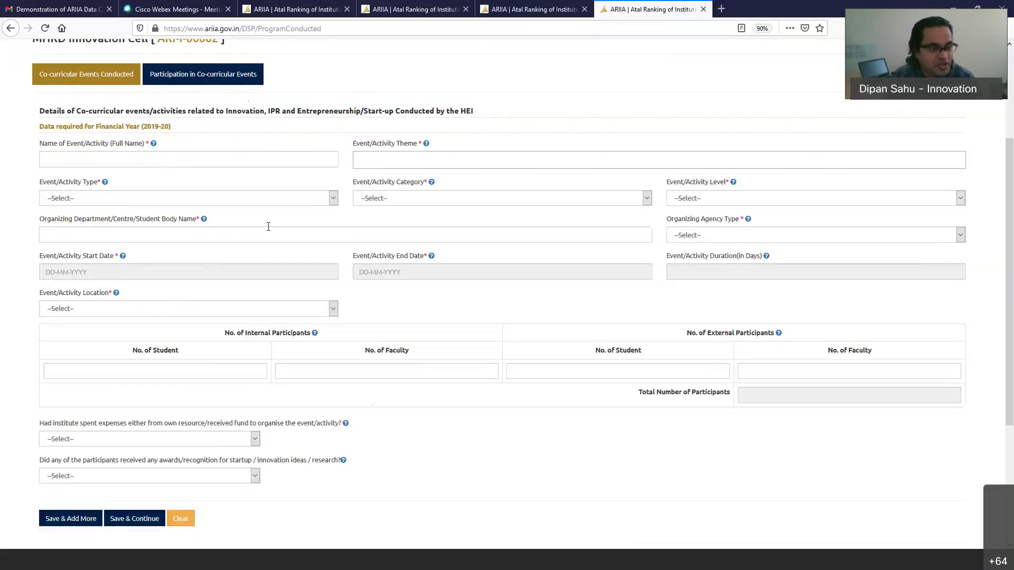
scroll(237, 169, down, 2)
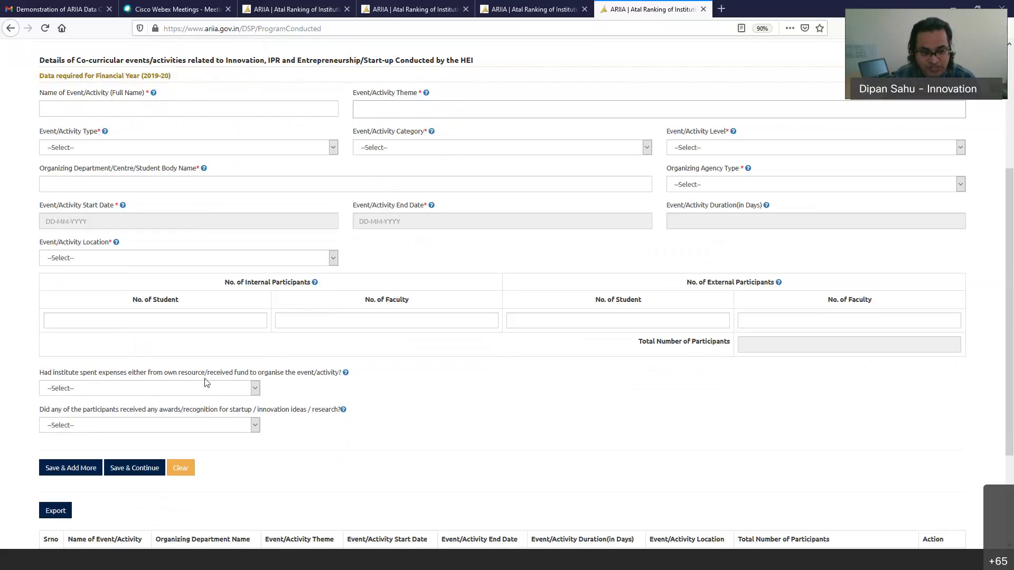
click(258, 391)
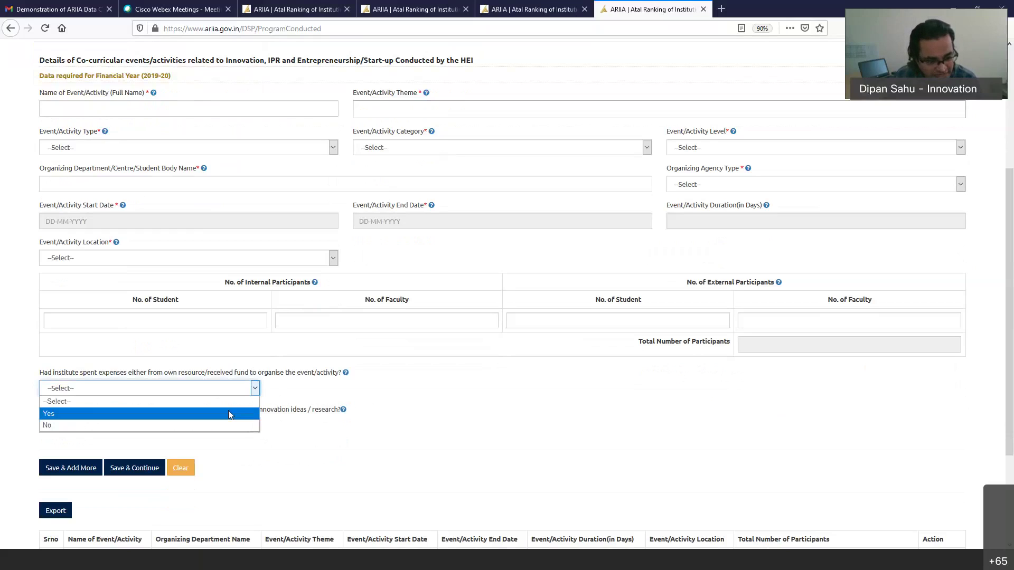
click(227, 411)
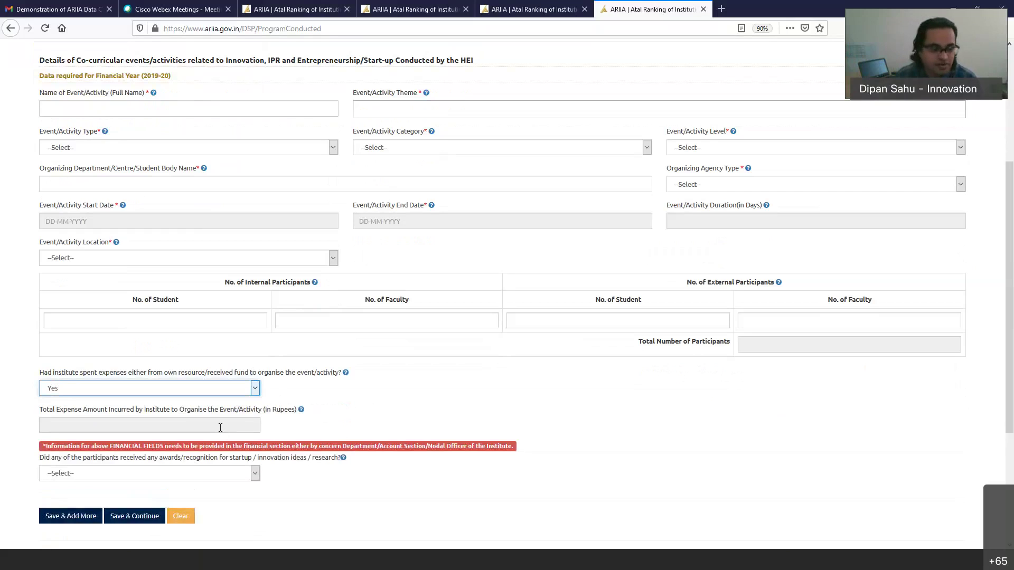
- Answer Yes to whether participants received awards or recognition, and go through the award secured and innovation title fields
click(257, 476)
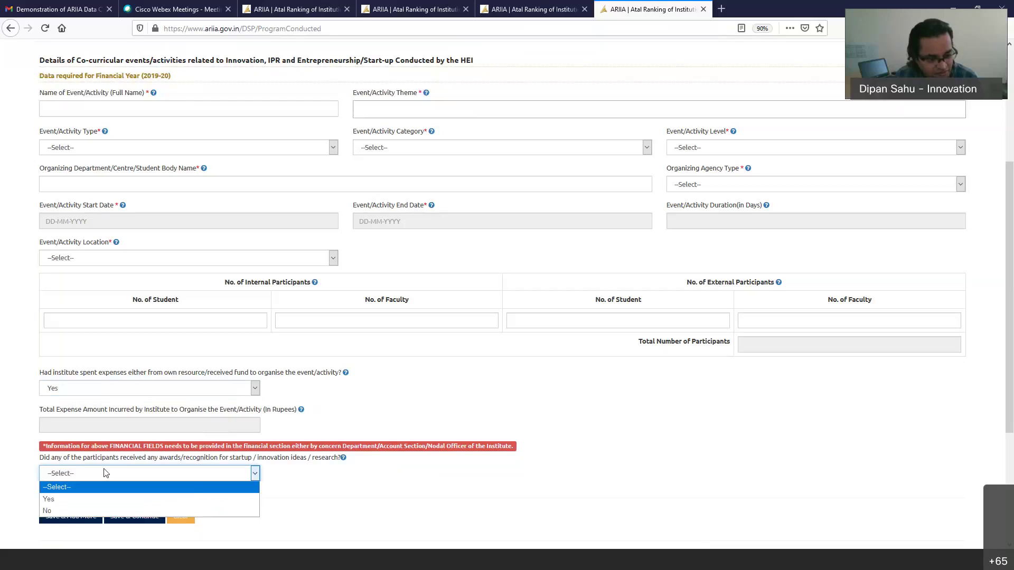
click(152, 499)
scroll(150, 370, down, 3)
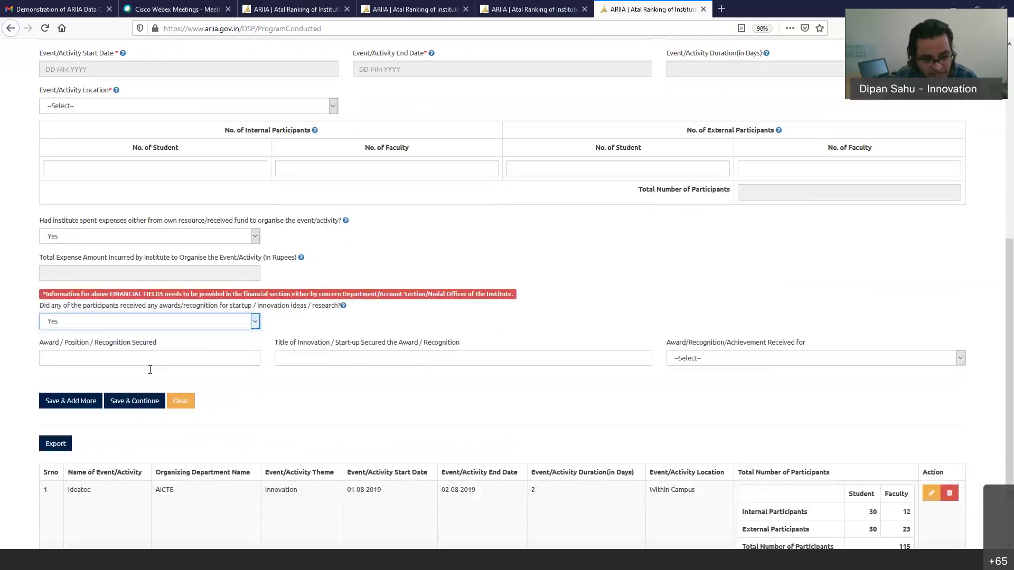
click(138, 359)
click(460, 359)
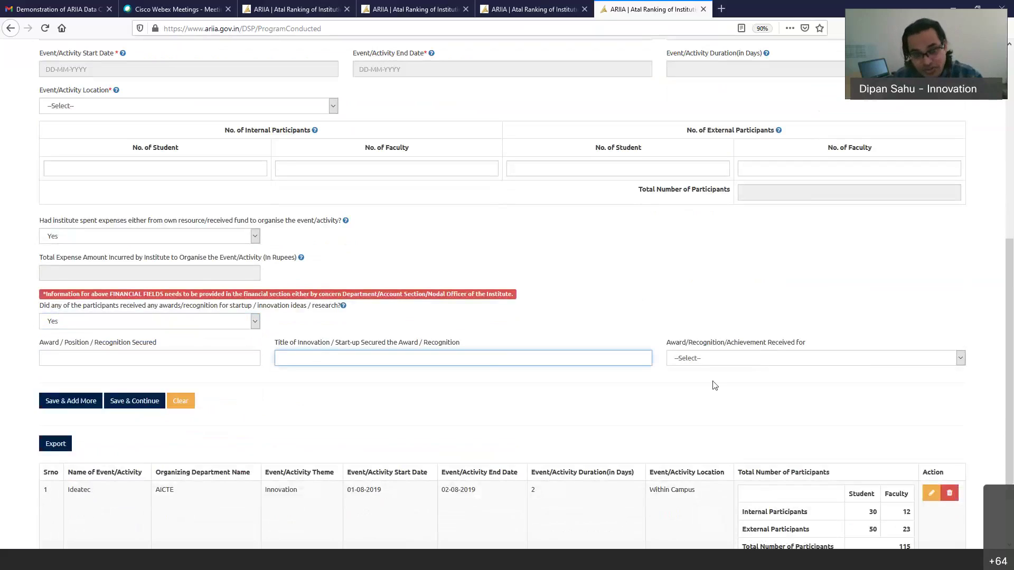
- Review the co-curricular events form from the event details to the save options and the table of recorded events
scroll(714, 386, up, 3)
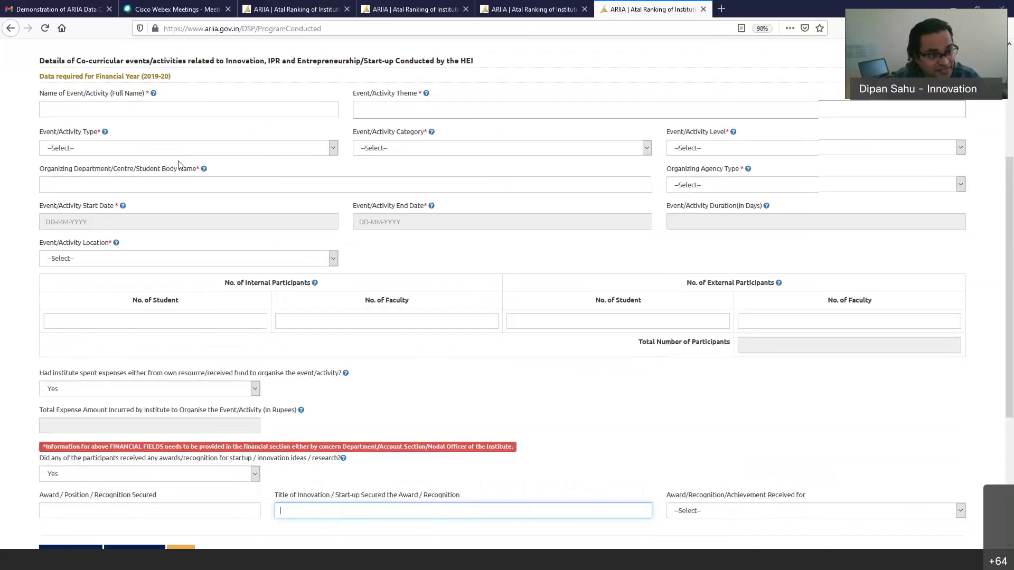
scroll(178, 160, up, 3)
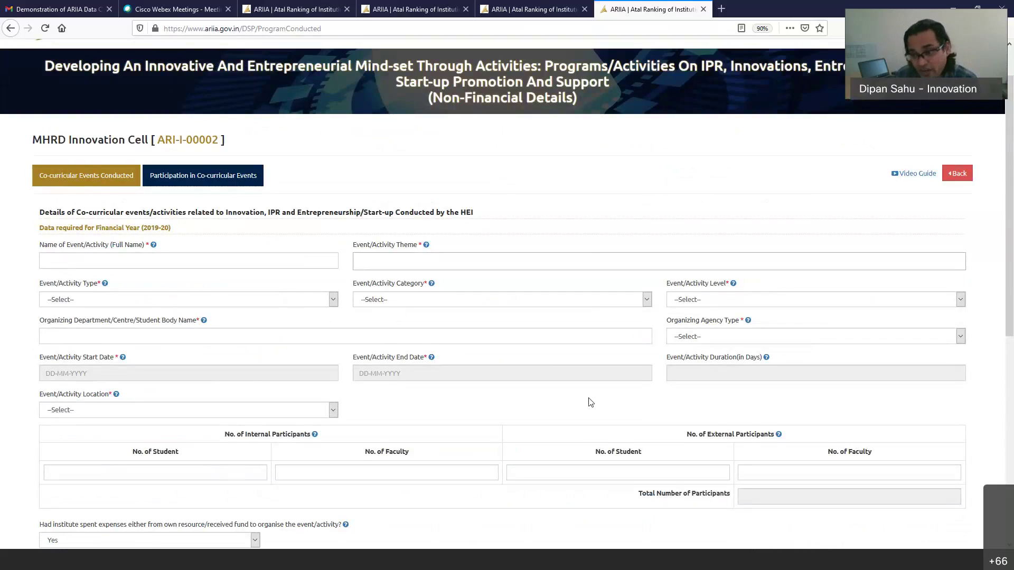
scroll(589, 403, down, 2)
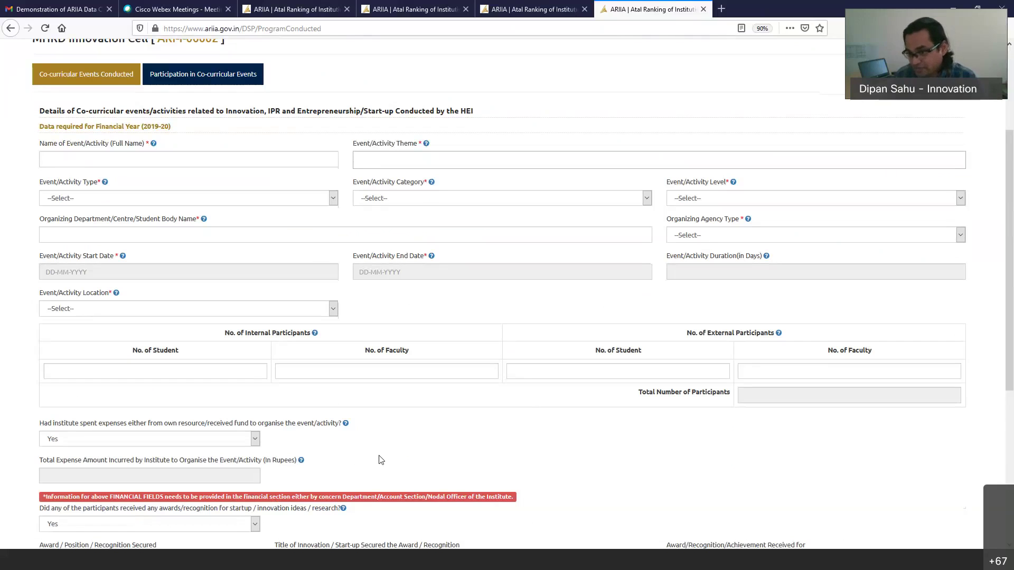
scroll(381, 460, down, 4)
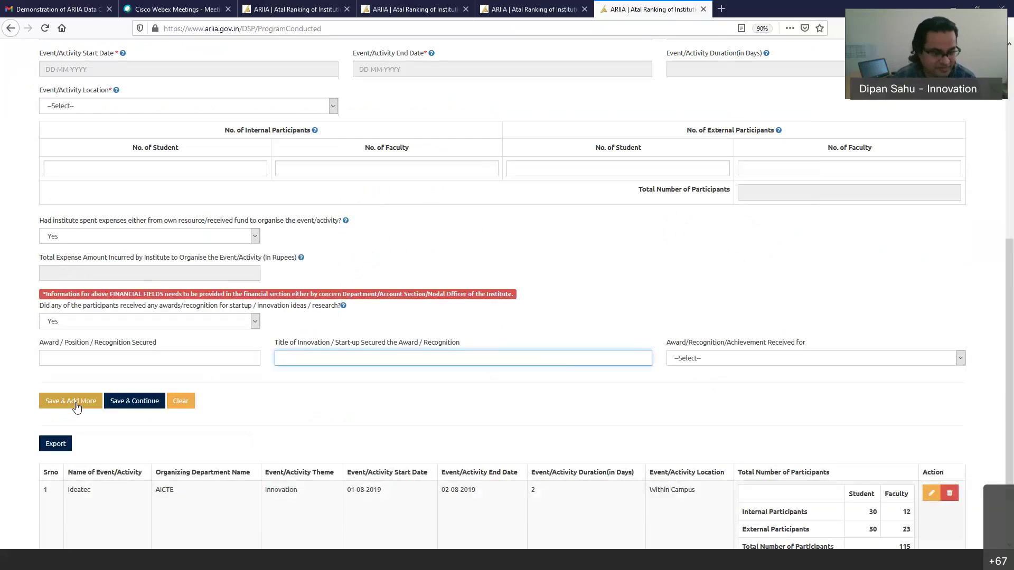
scroll(280, 450, down, 1)
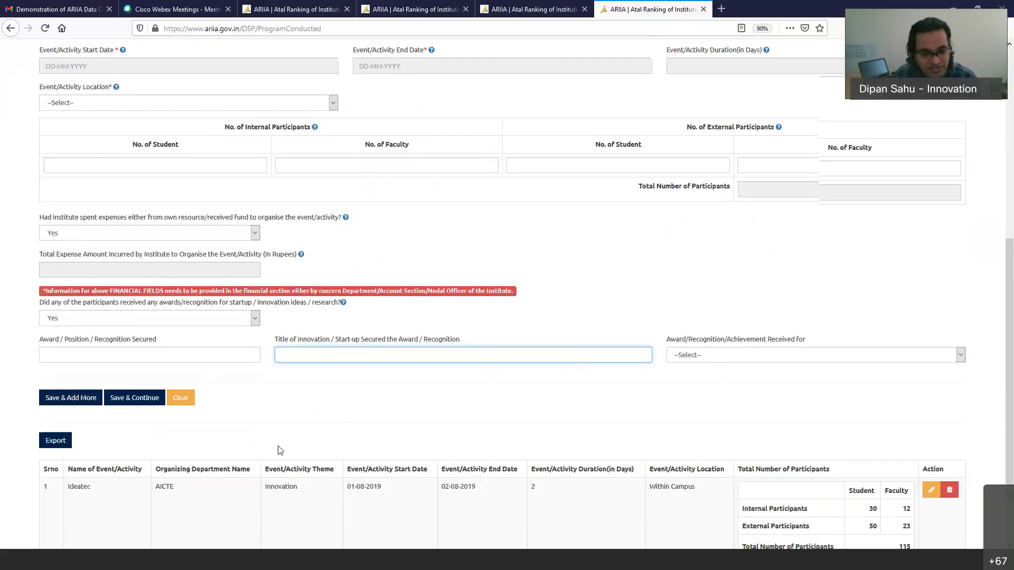
scroll(280, 450, down, 3)
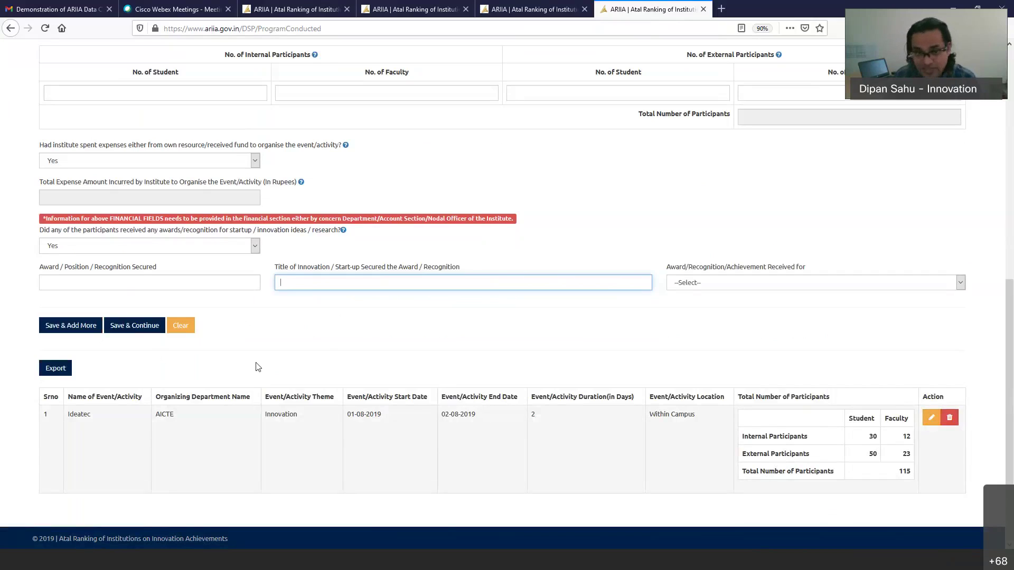
- Open the Participation in Co-curricular Events form and review its fields and records table
scroll(256, 364, up, 5)
click(209, 62)
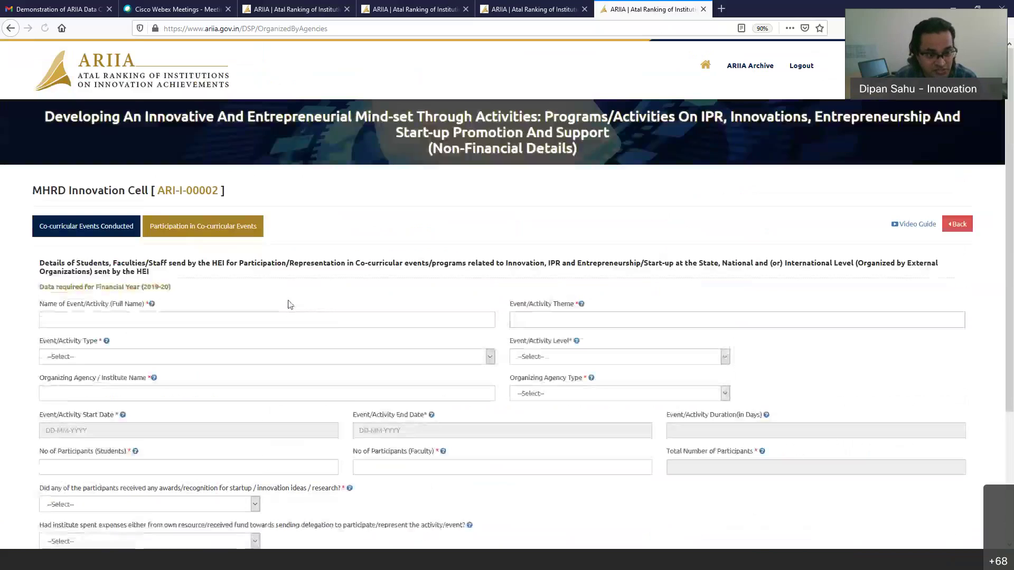
scroll(233, 293, down, 3)
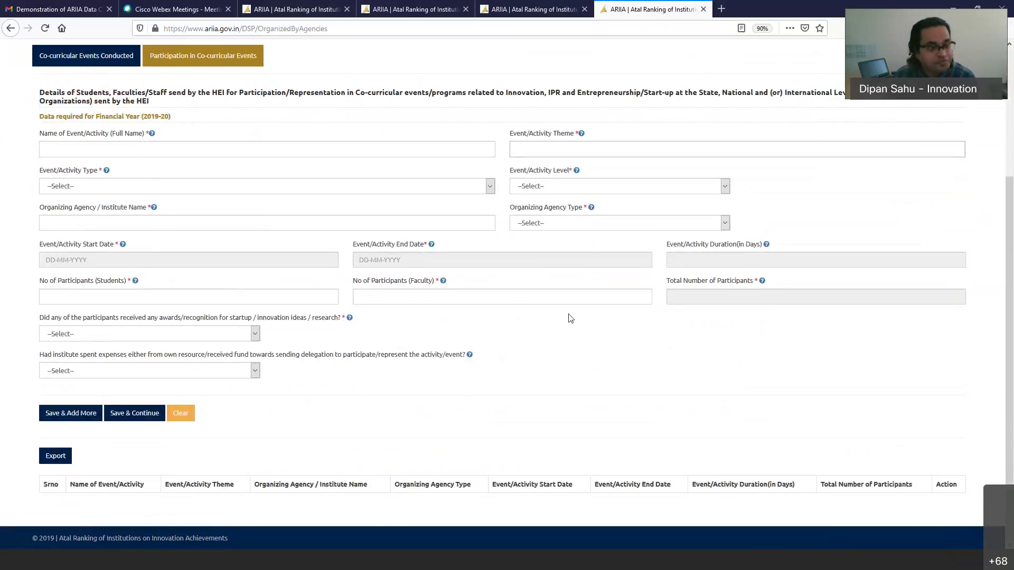
scroll(455, 346, up, 3)
scroll(299, 332, down, 3)
scroll(299, 332, up, 3)
scroll(918, 234, up, 1)
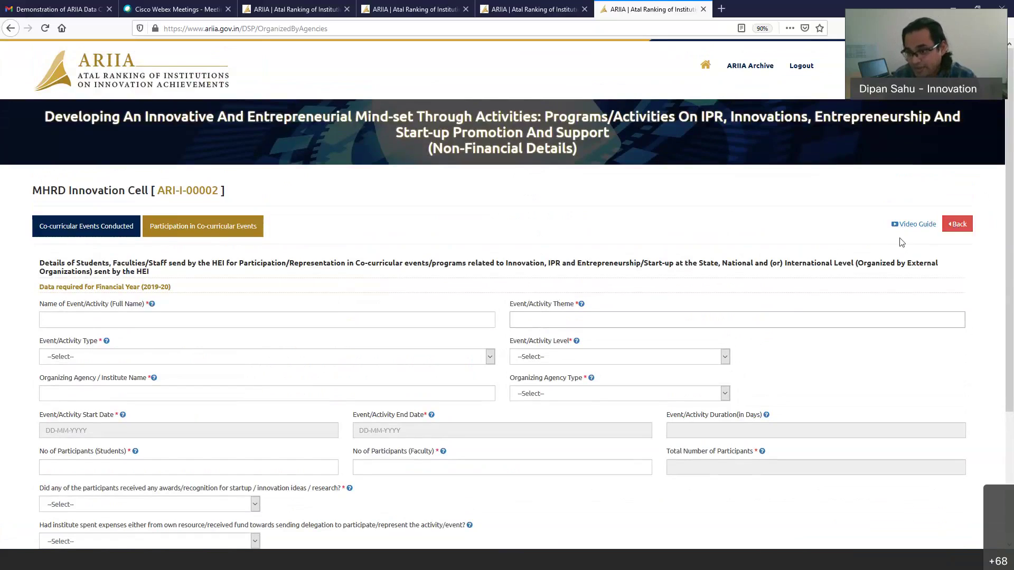
- Open Section 2, Teaching and Learning, and examine the academic programs form's contact hours field and Mode of Delivery options
click(954, 226)
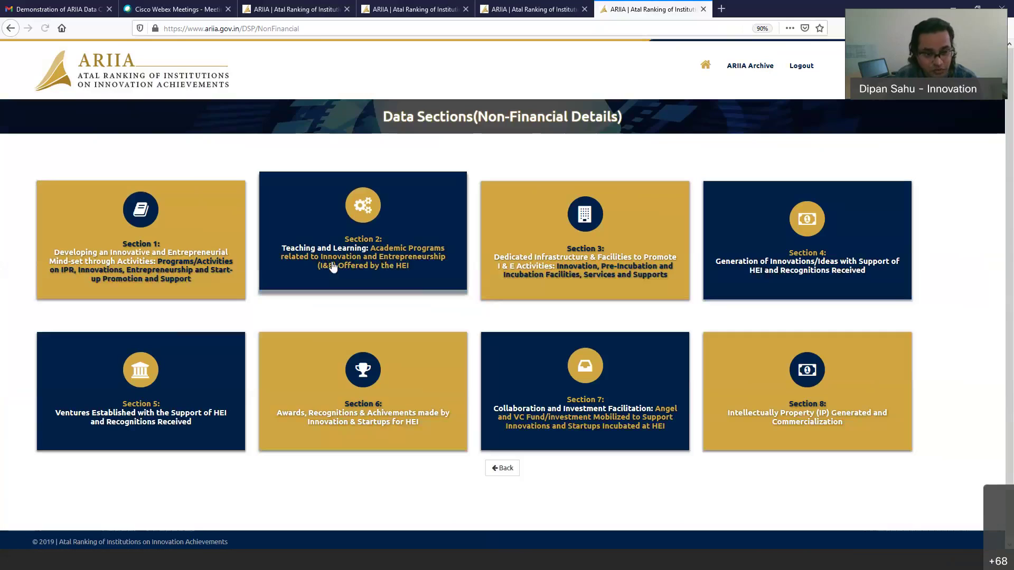
click(335, 264)
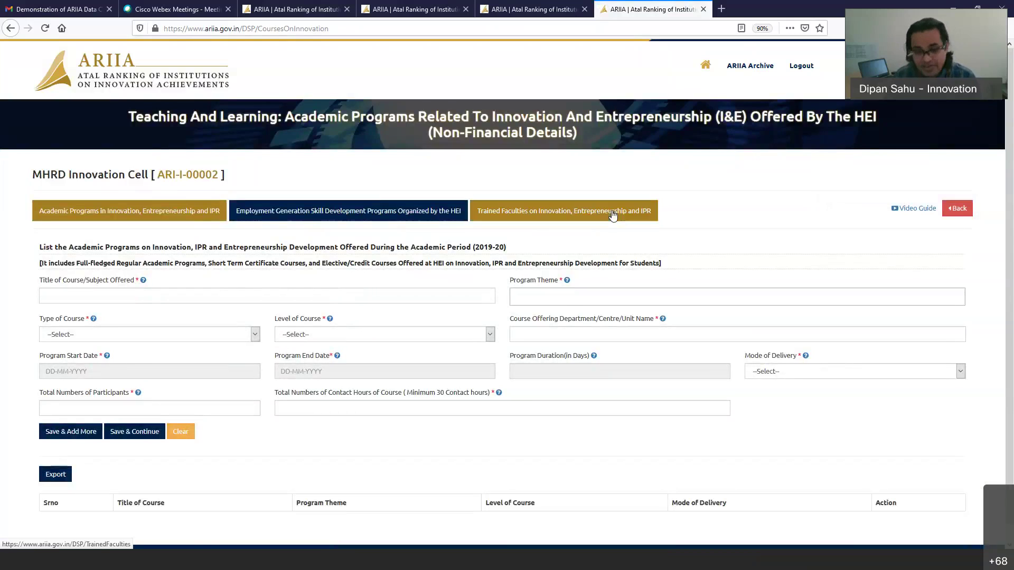
scroll(338, 250, down, 1)
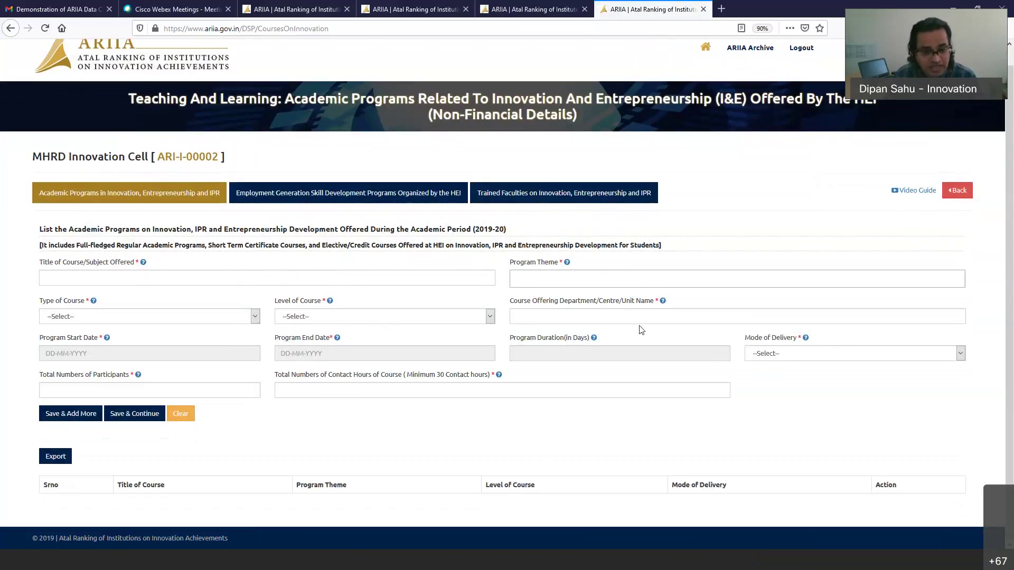
click(434, 386)
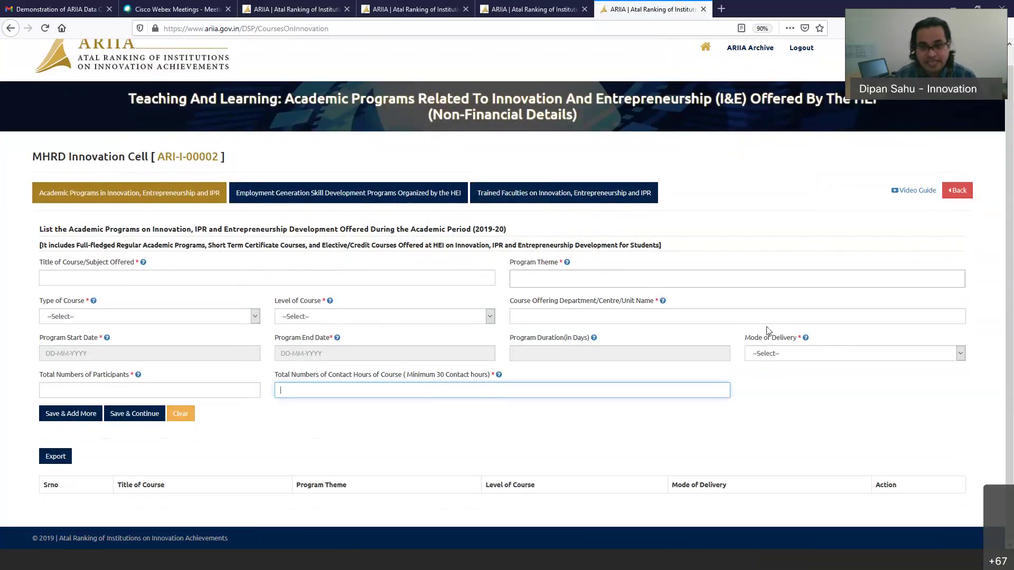
click(806, 355)
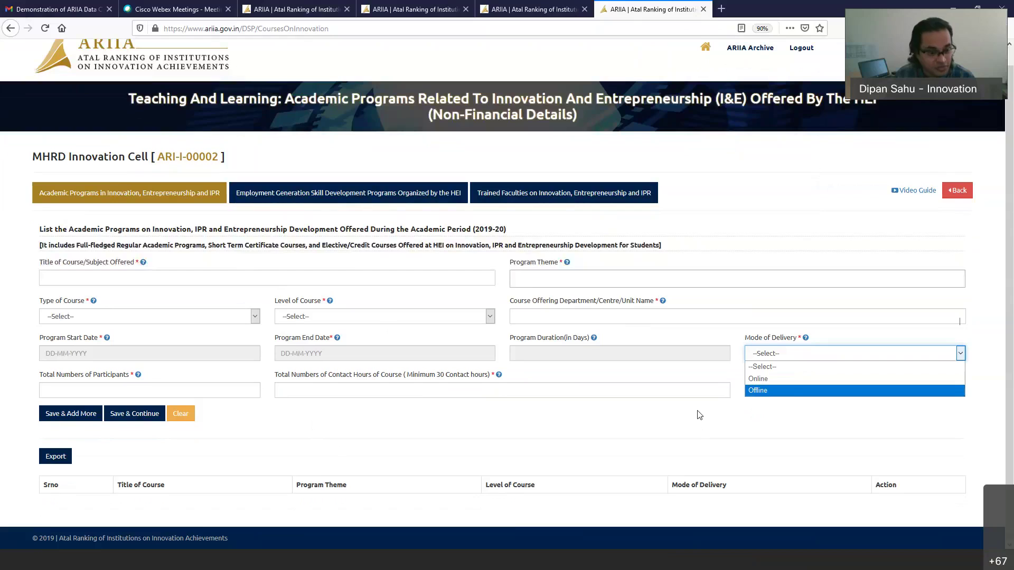
- View the employment generation skill development form and the faculty name, department and designation fields of the Trained Faculties form
click(404, 199)
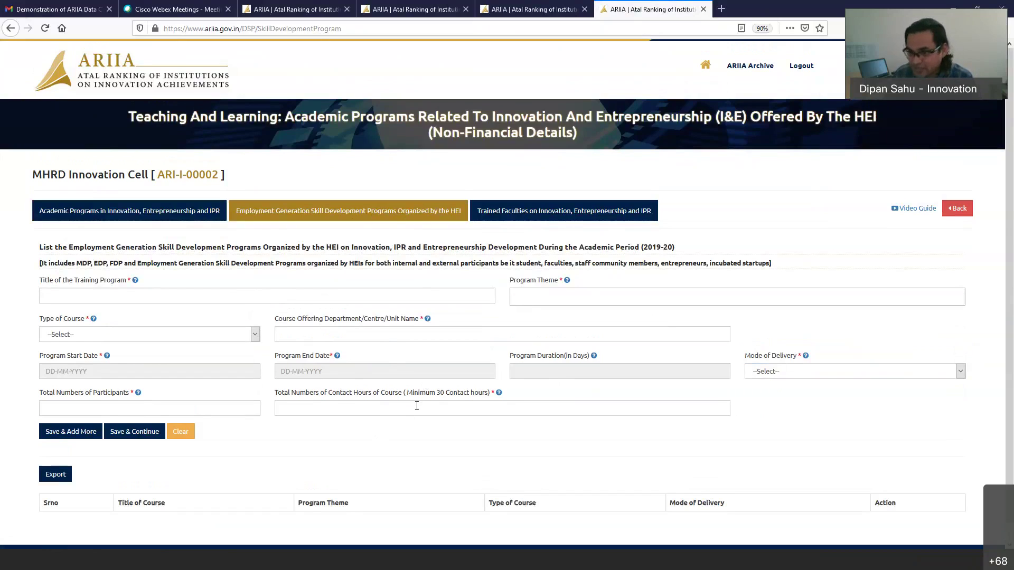
click(549, 218)
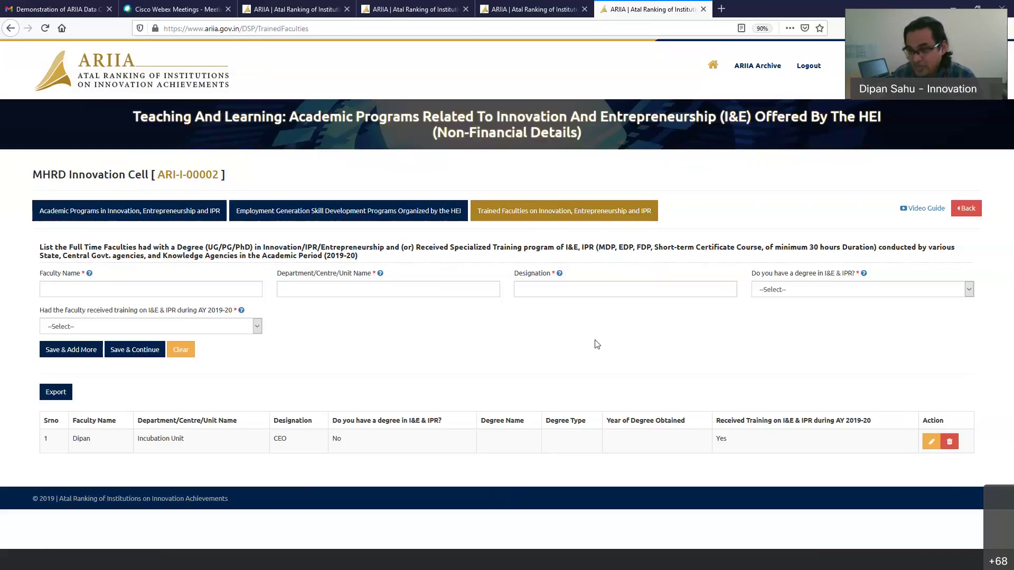
click(162, 290)
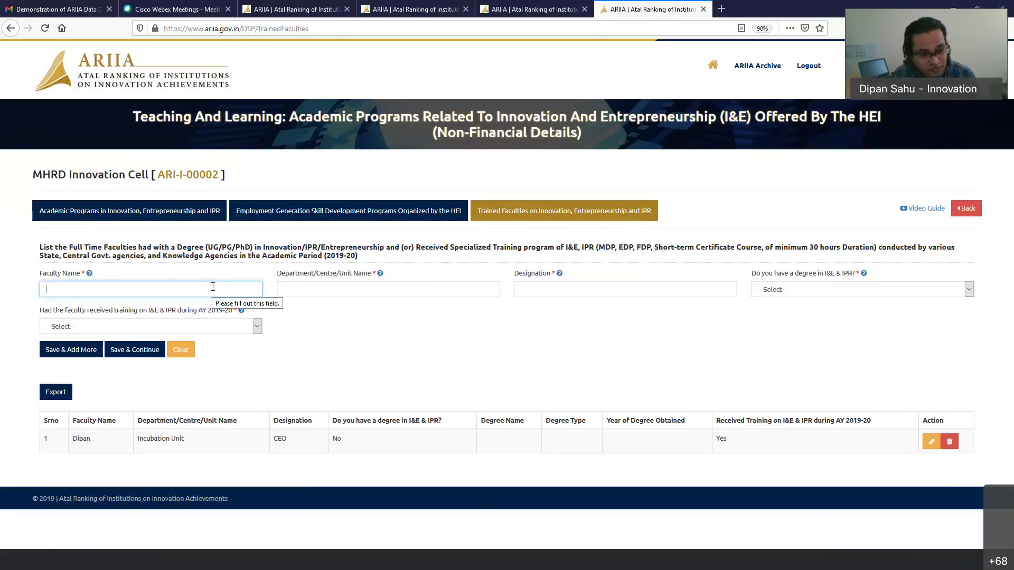
click(384, 289)
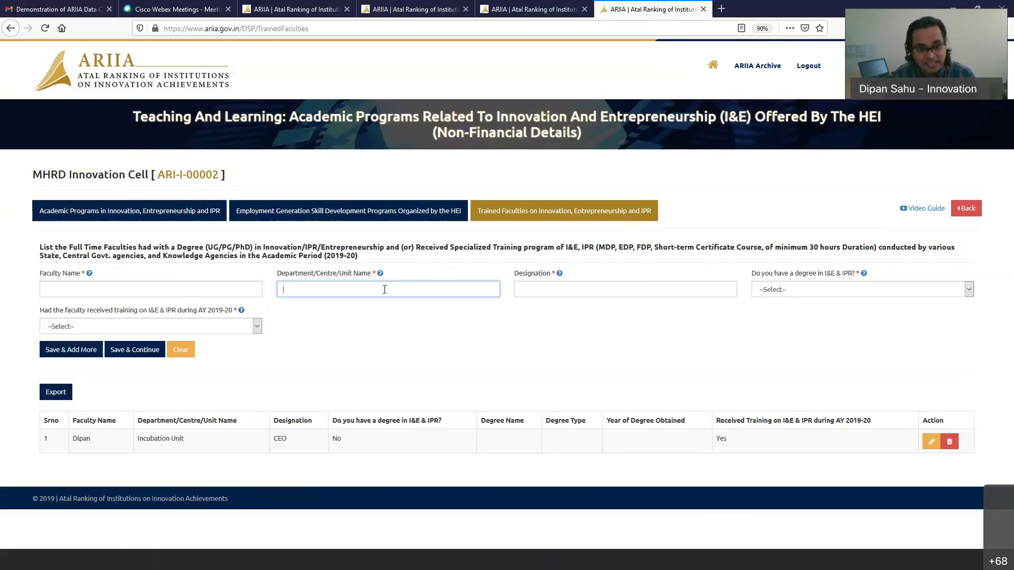
click(608, 289)
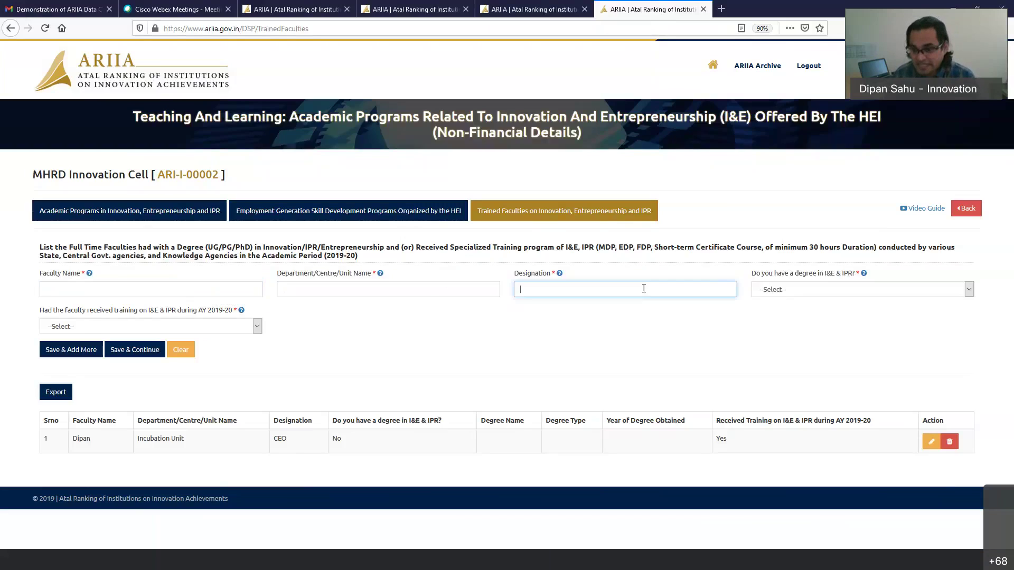
- Set the faculty's I&E and IPR degree question to Yes to examine its degree fields, and set it to No
click(785, 294)
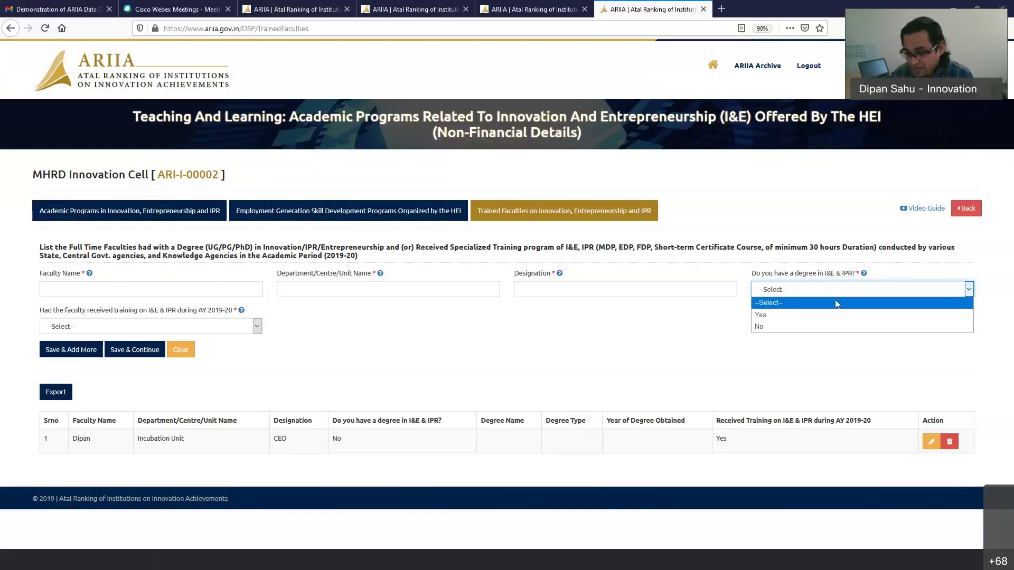
click(828, 316)
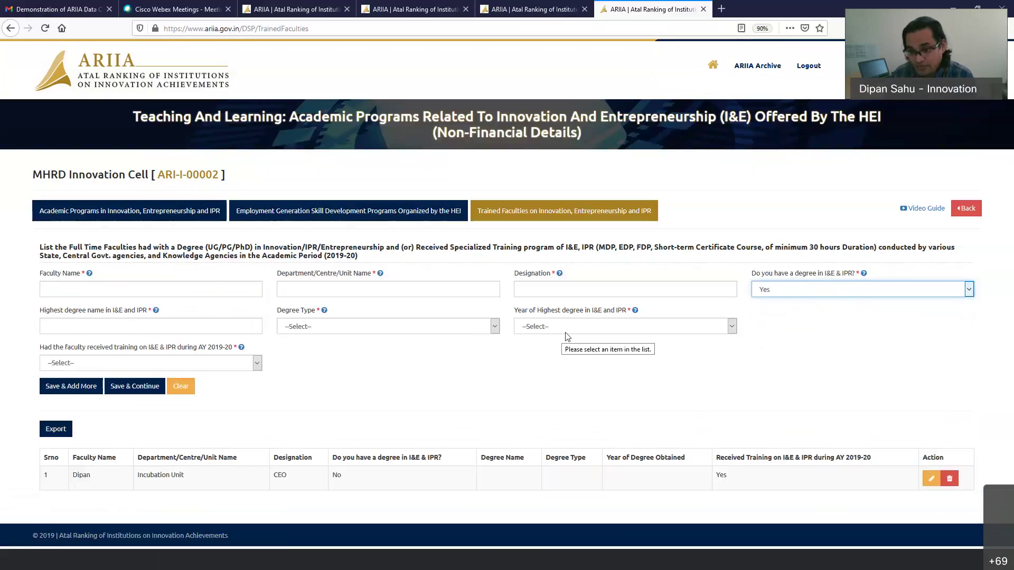
click(780, 289)
click(775, 326)
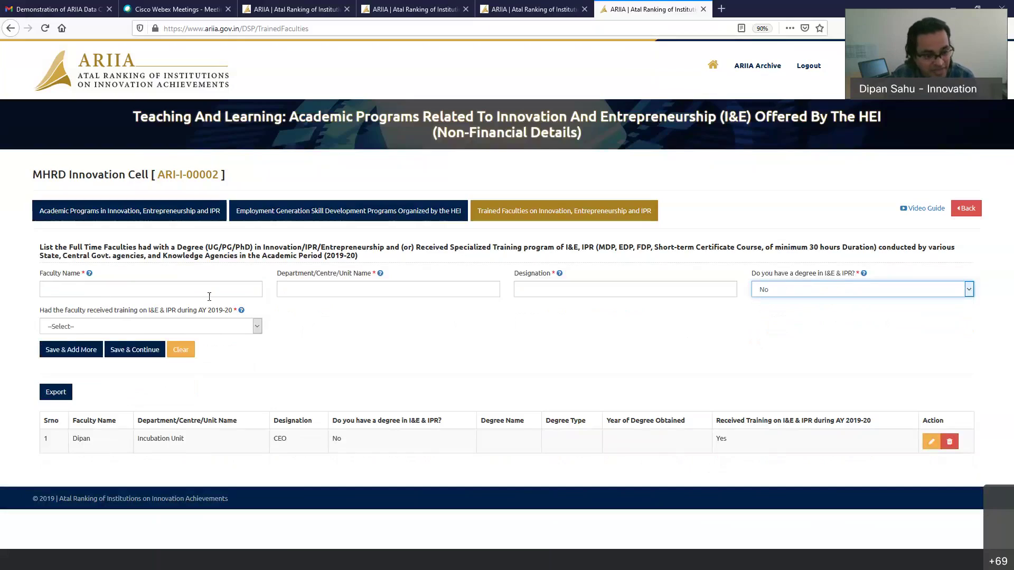
- Set the AY 2019-20 faculty training question to Yes to examine the training detail fields, and set it to No
click(258, 325)
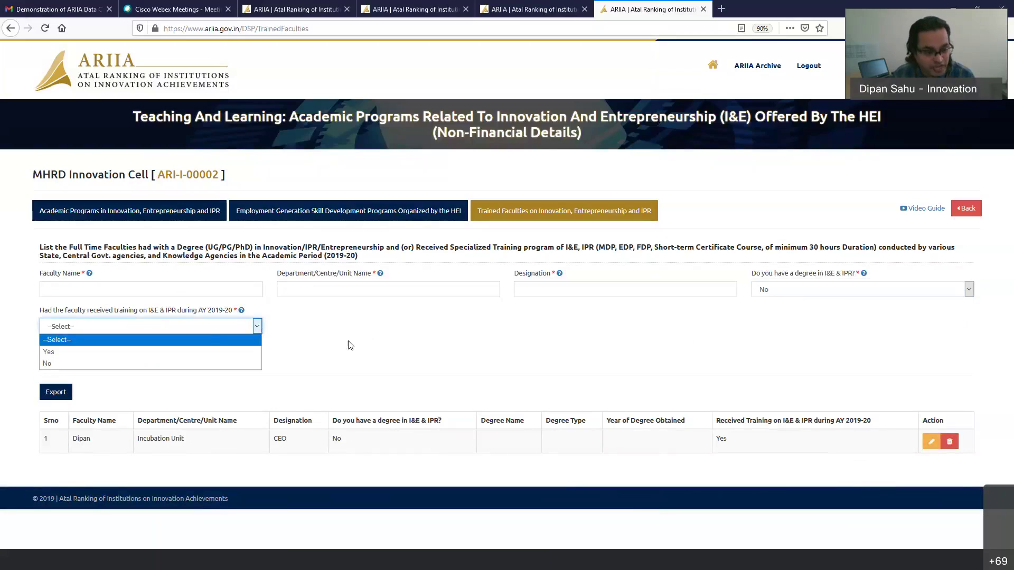
click(210, 353)
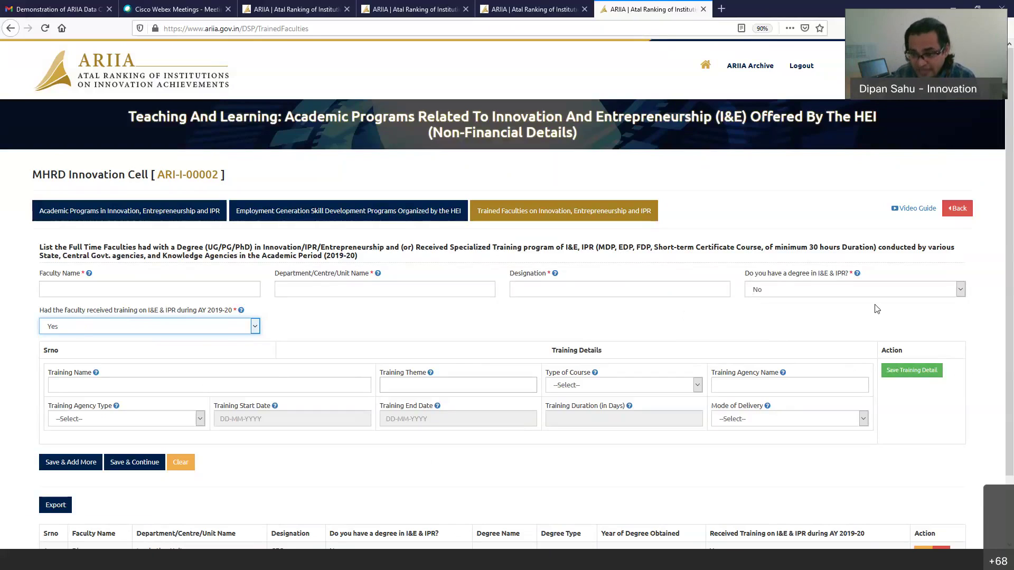
click(255, 327)
click(241, 360)
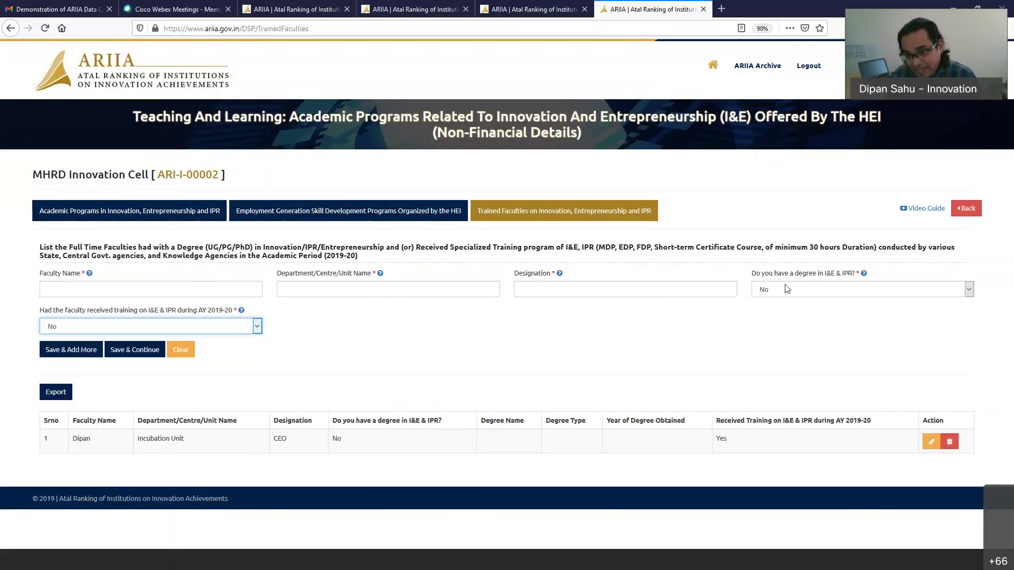
key(alt+Down)
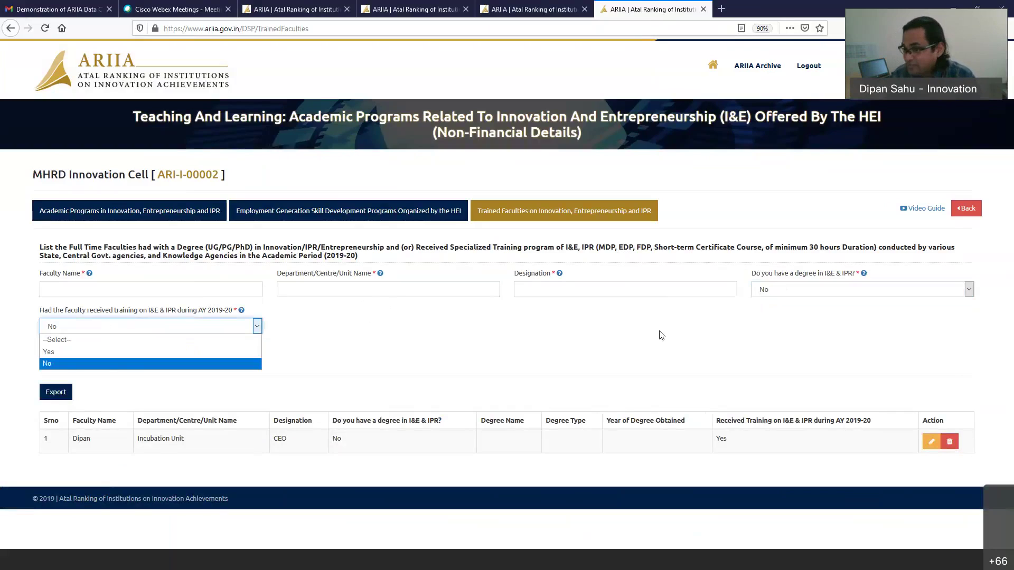
key(Return)
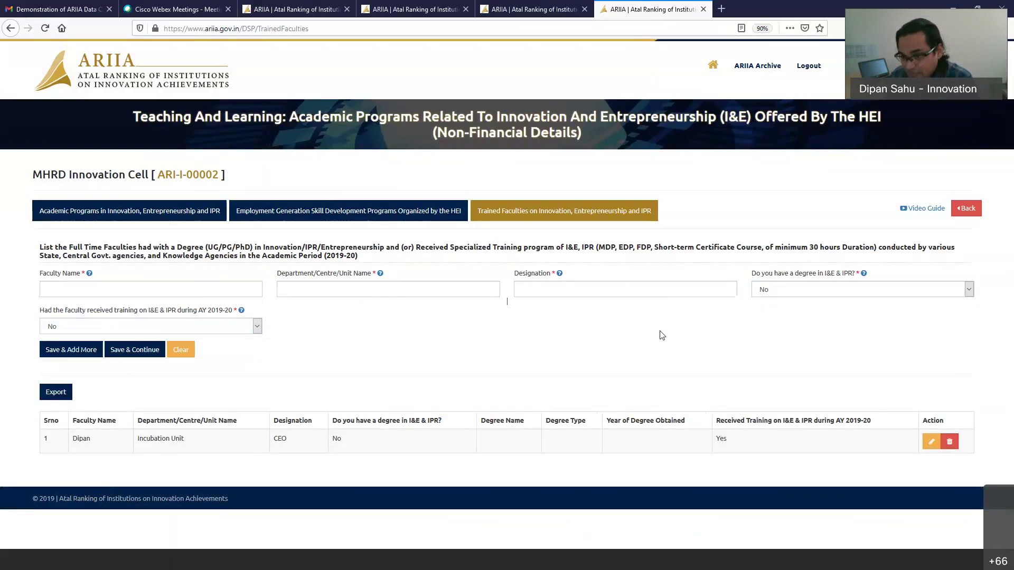
click(788, 290)
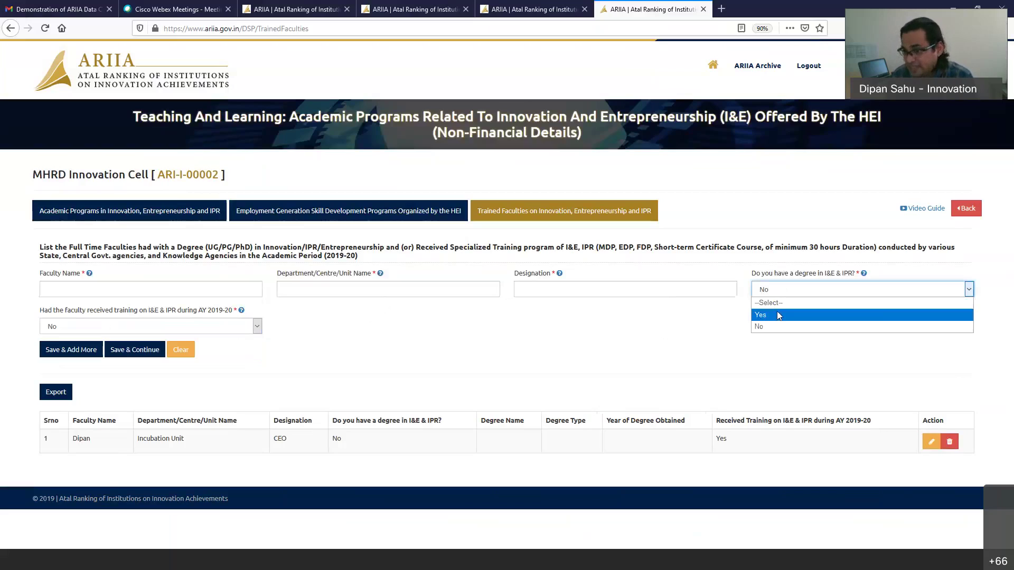
click(498, 312)
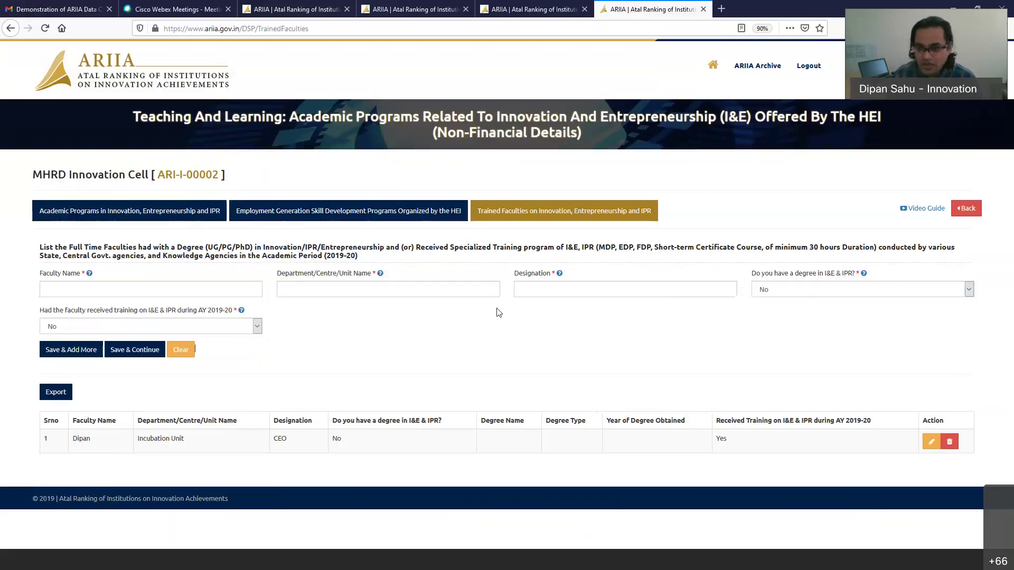
- Open the Dedicated Infrastructure & Facilities section and view its Dedicated Facilities for I&E and IPR form
click(968, 209)
click(581, 246)
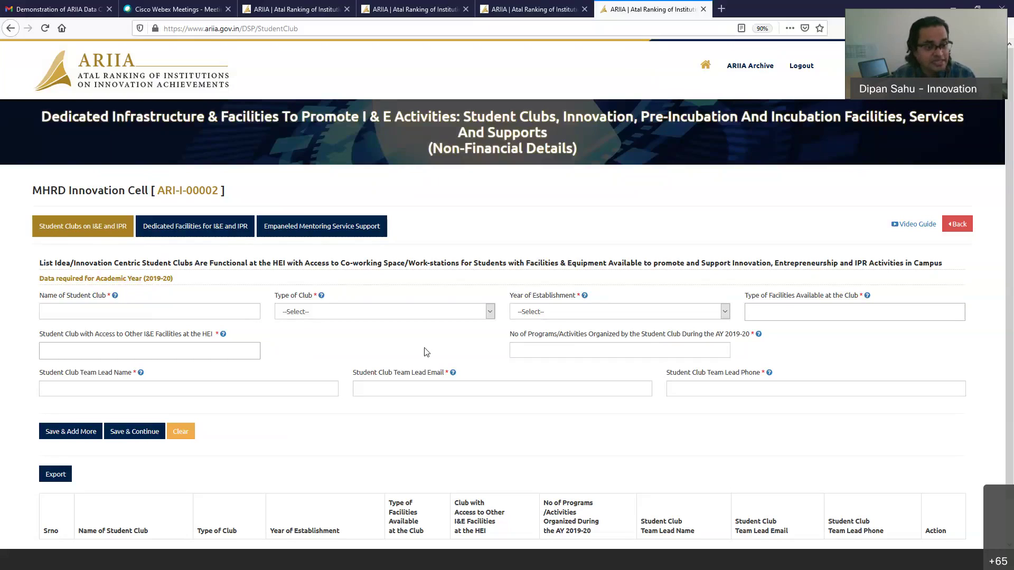
click(208, 237)
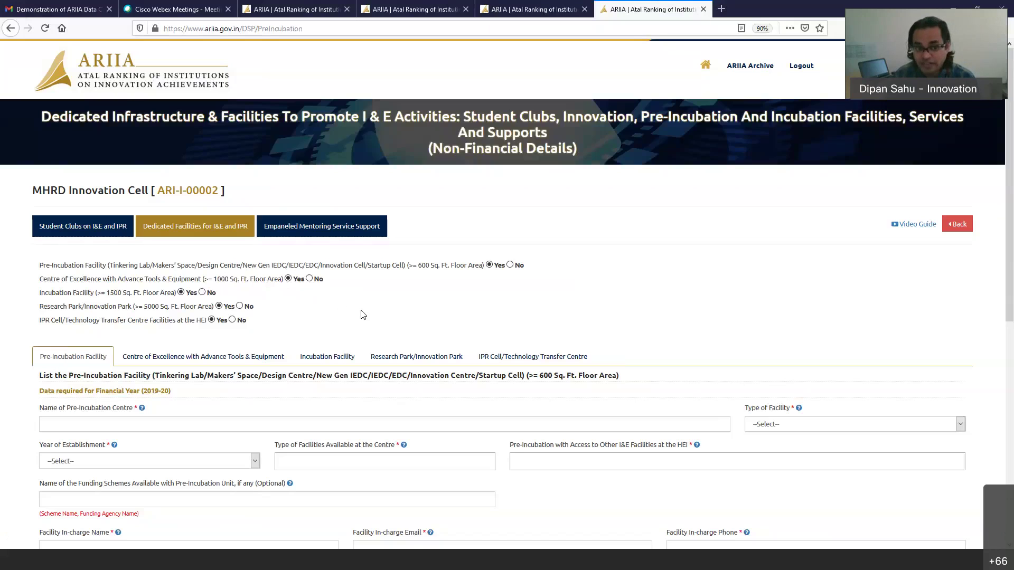
scroll(363, 316, down, 4)
scroll(327, 301, up, 3)
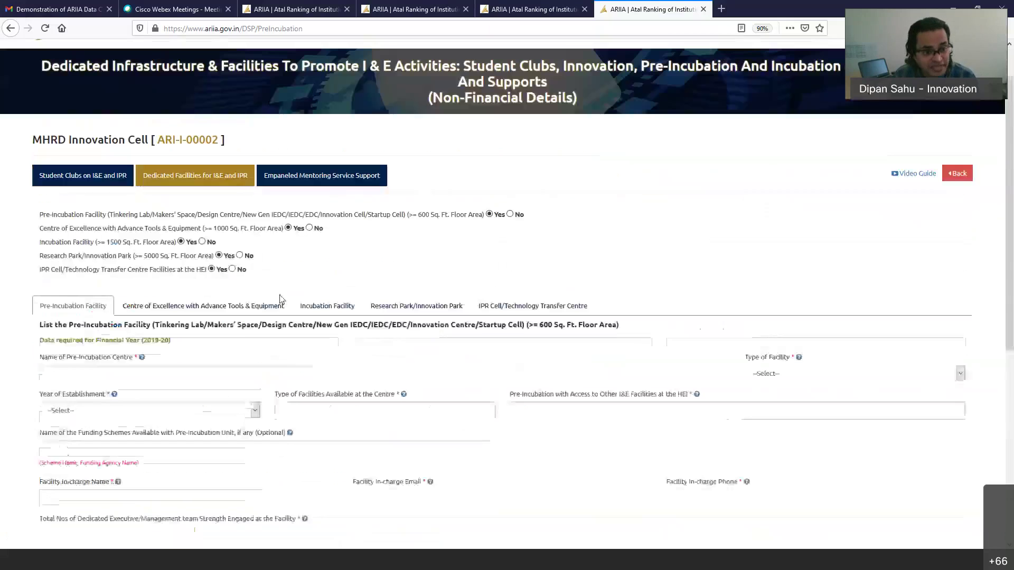
- Answer No for all five facility types, from Pre-Incubation Facility to IPR Cell/Technology Transfer Centre, confirming each data removal
click(511, 215)
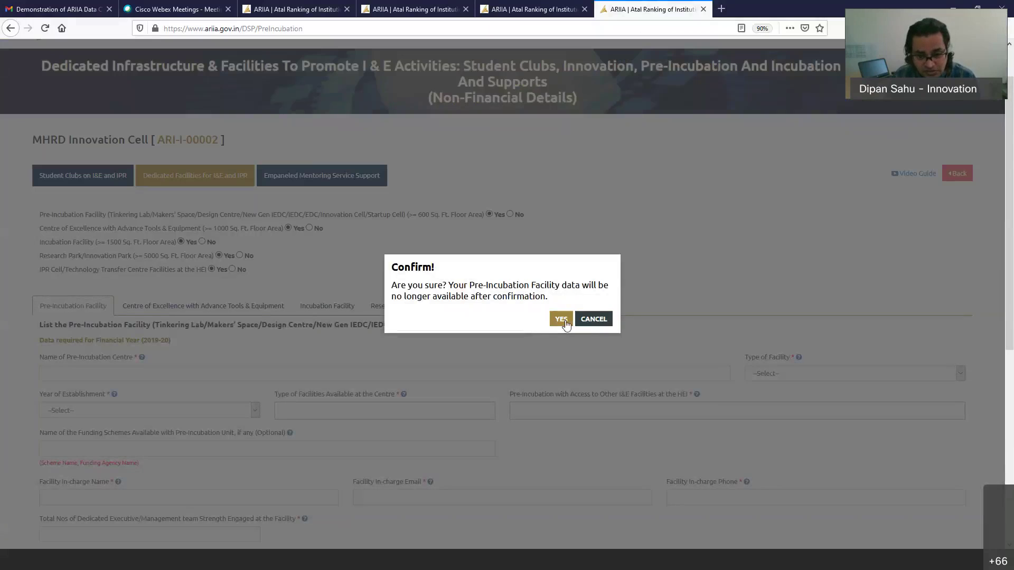
click(561, 319)
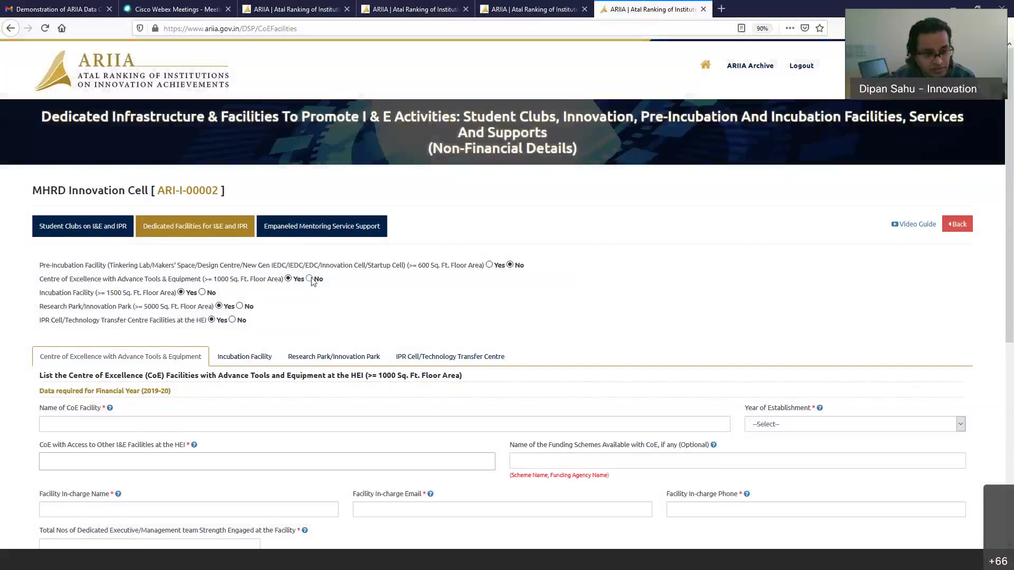
click(310, 279)
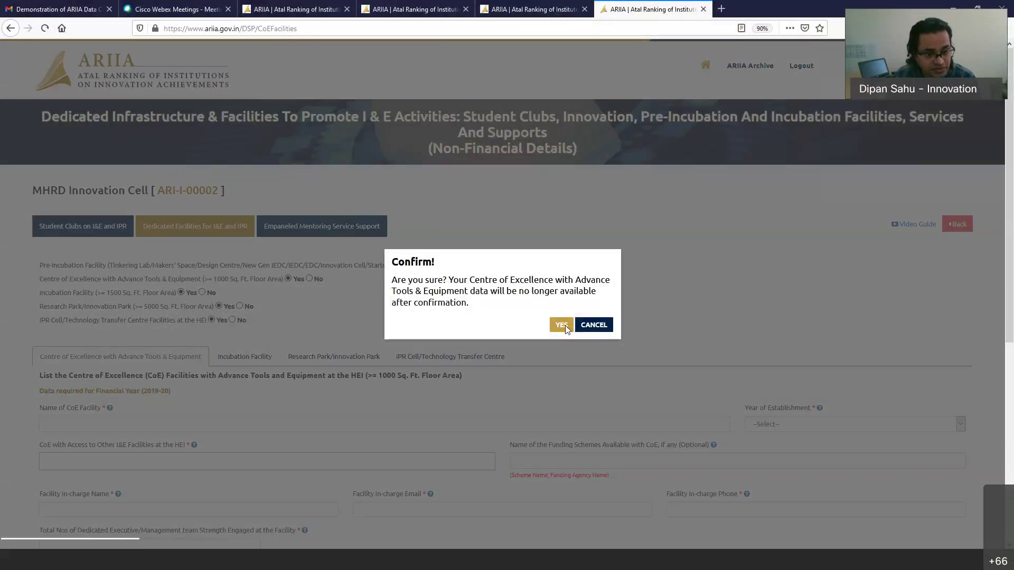
click(559, 322)
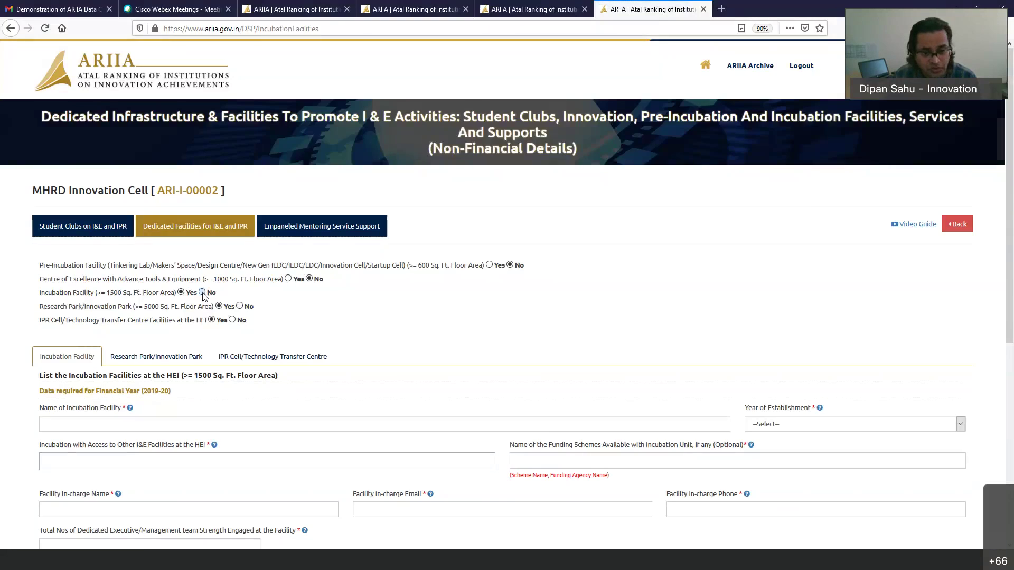
click(202, 293)
click(561, 319)
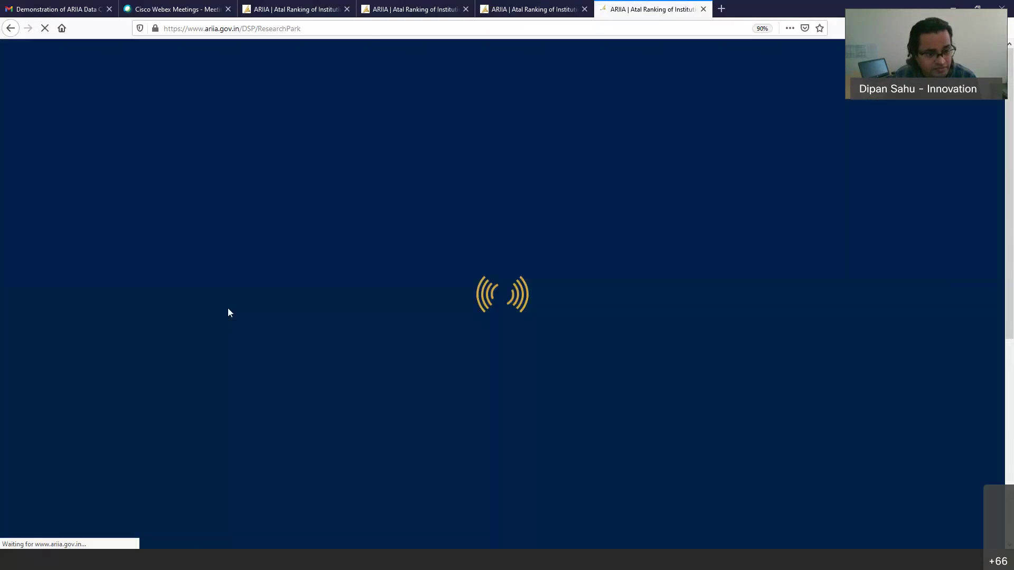
click(239, 306)
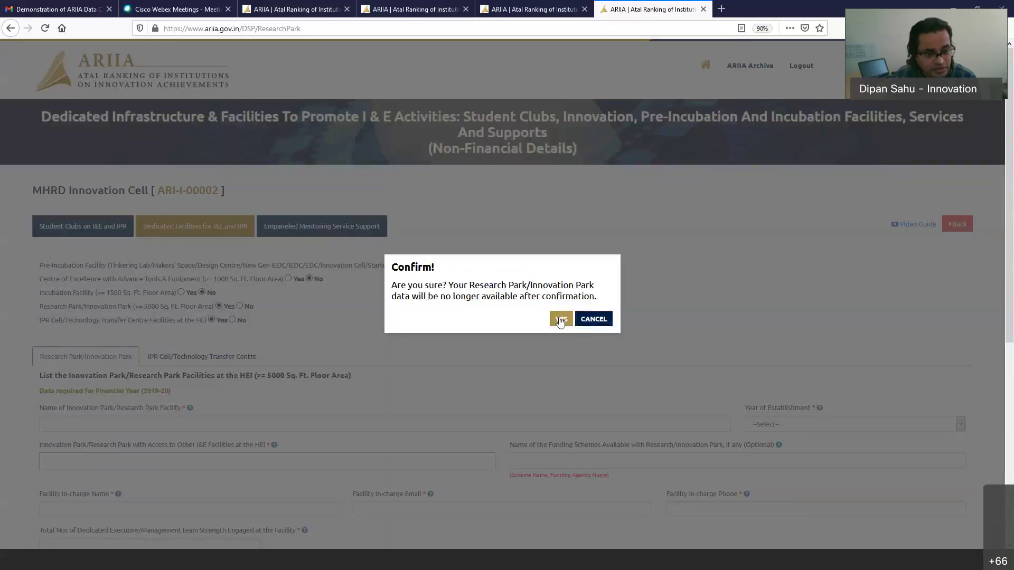
click(561, 319)
click(233, 320)
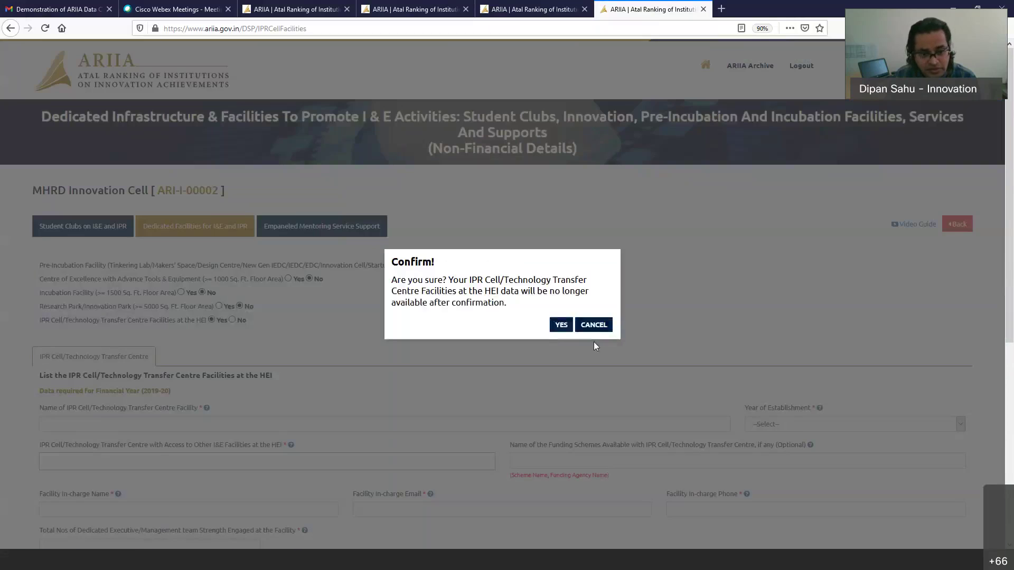
click(560, 325)
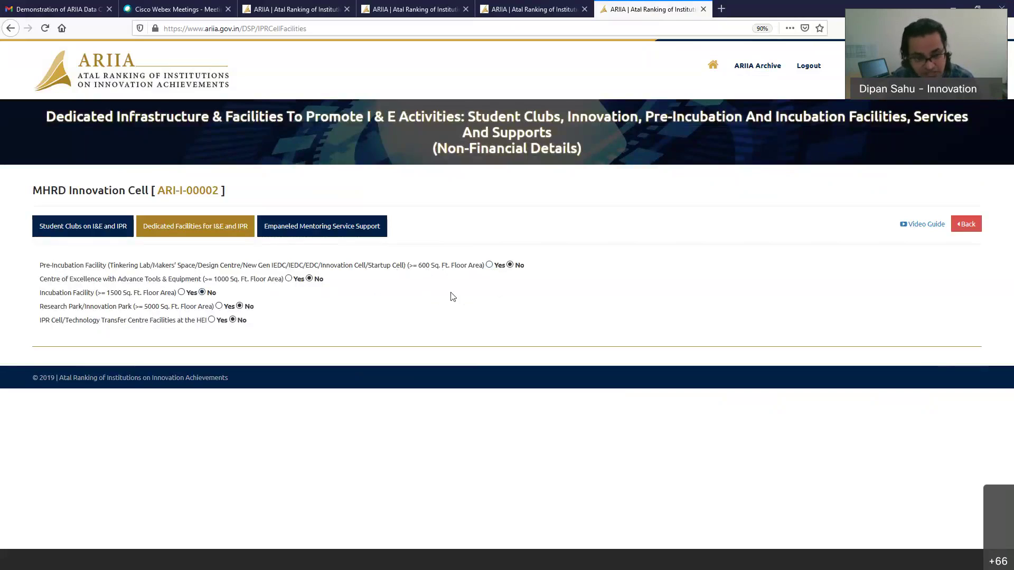
- Answer Yes for Pre-Incubation Facility and set its Financial Year 2019-20 funding support question to Yes
click(489, 265)
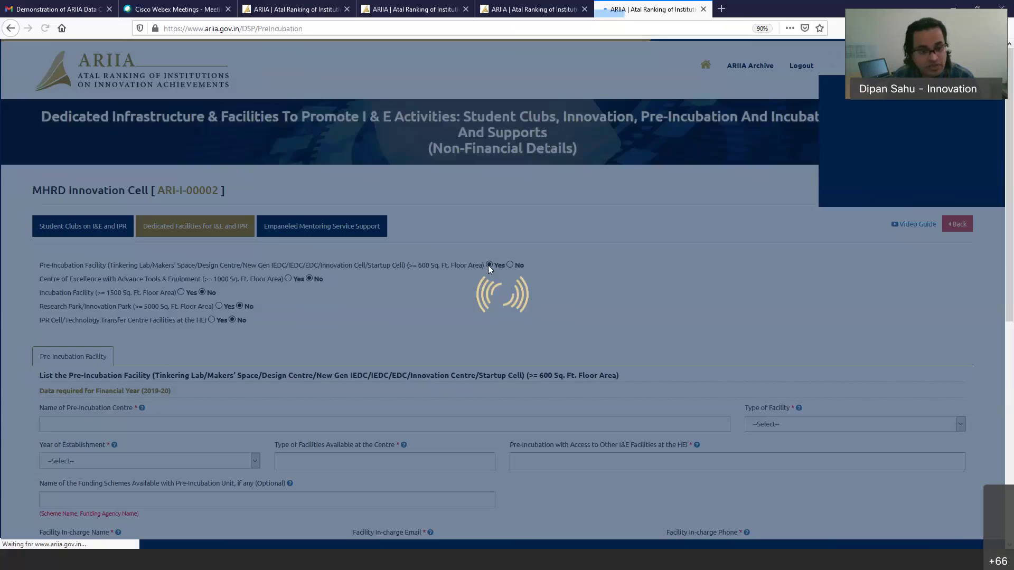
scroll(460, 341, down, 3)
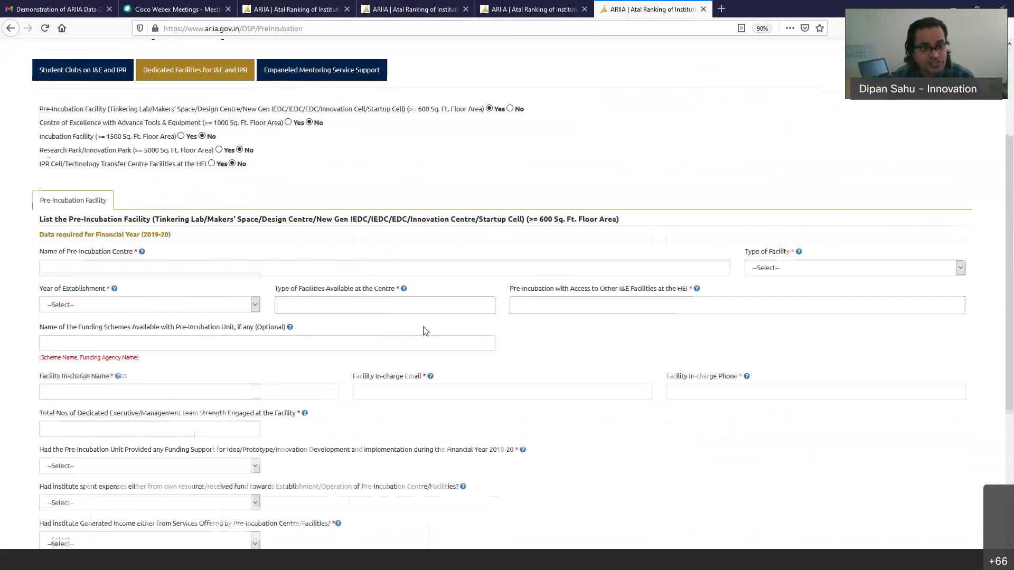
scroll(423, 335, down, 3)
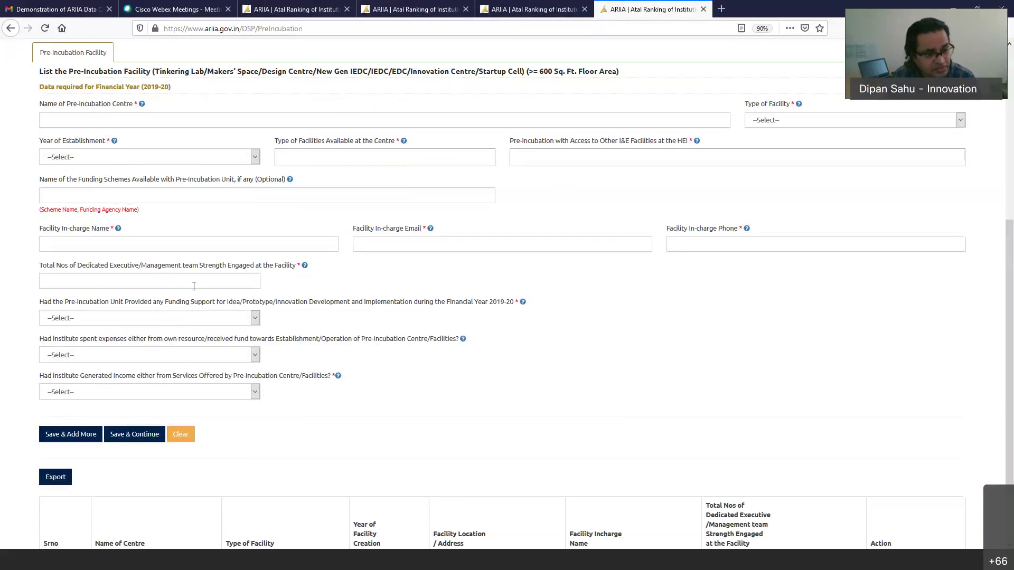
click(172, 320)
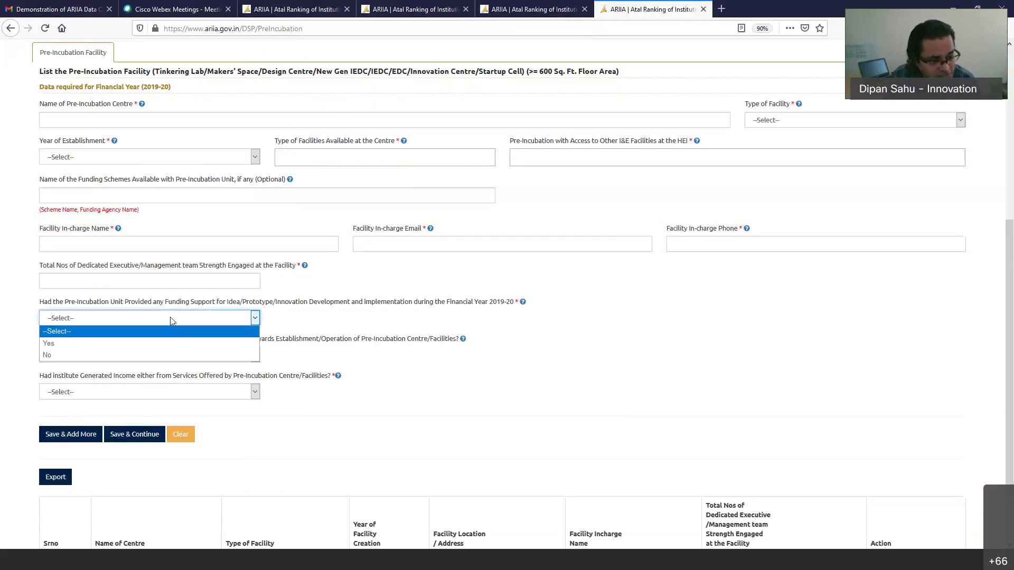
click(170, 344)
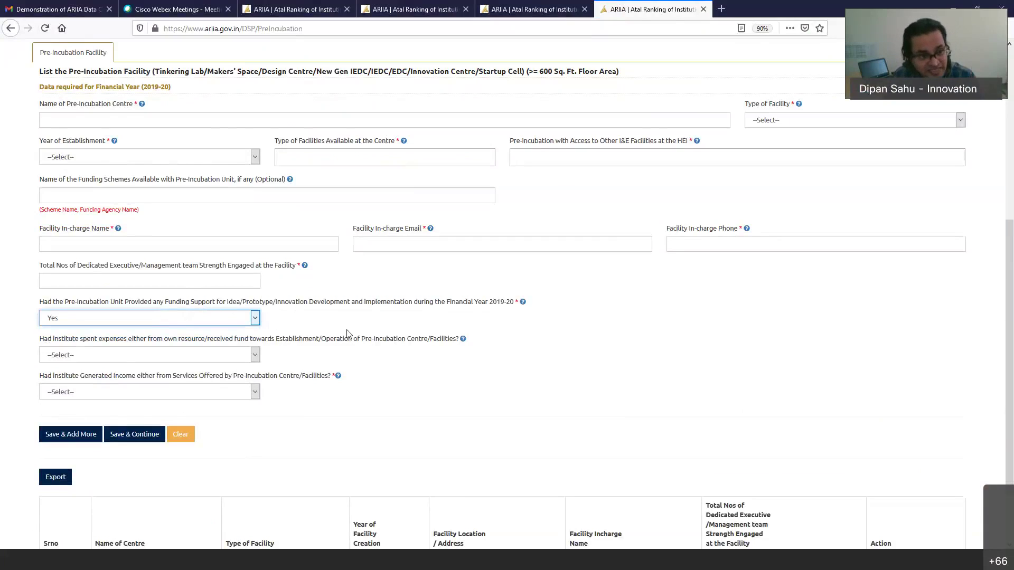
- Examine the Pre-Incubation Facility form, from the centre's details and in-charge fields to the funding, expense and income questions
scroll(338, 335, up, 3)
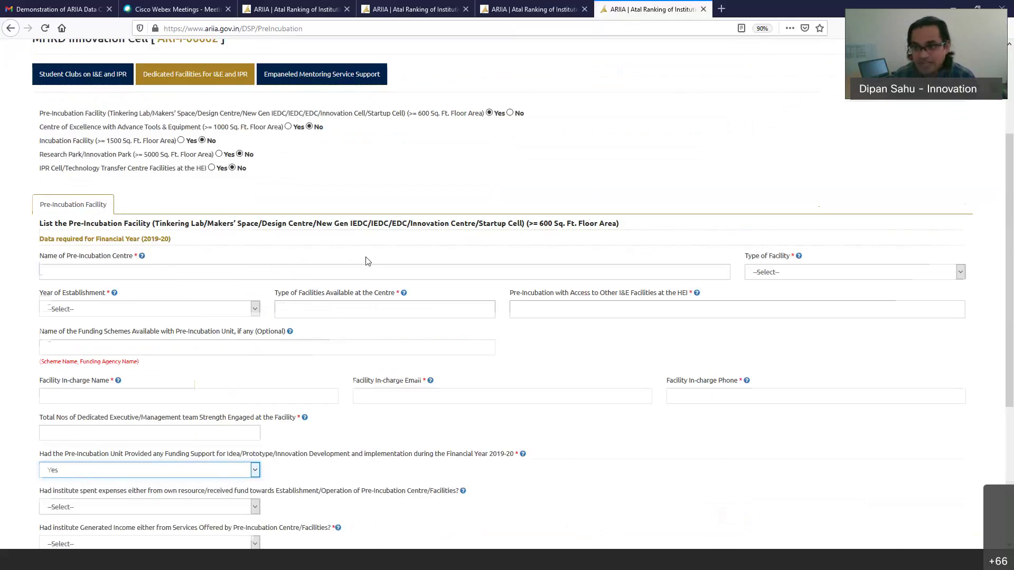
scroll(379, 273, down, 4)
scroll(204, 220, up, 2)
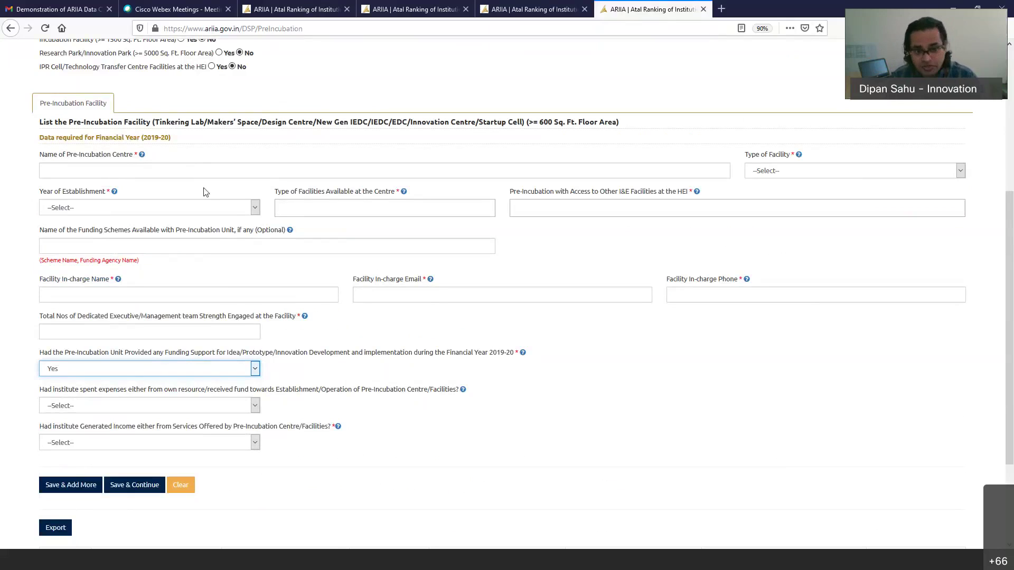
scroll(159, 344, down, 2)
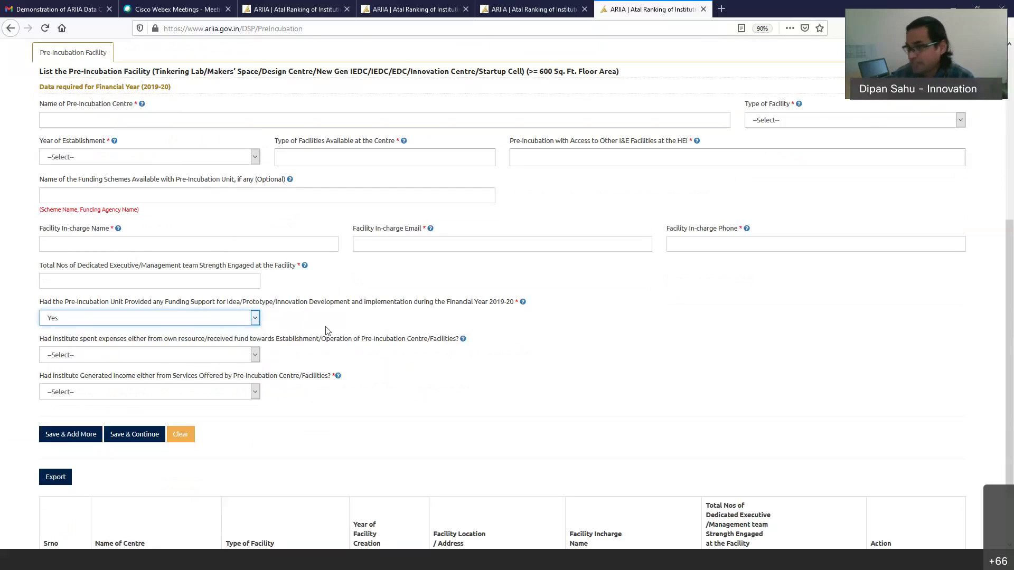
scroll(551, 320, up, 4)
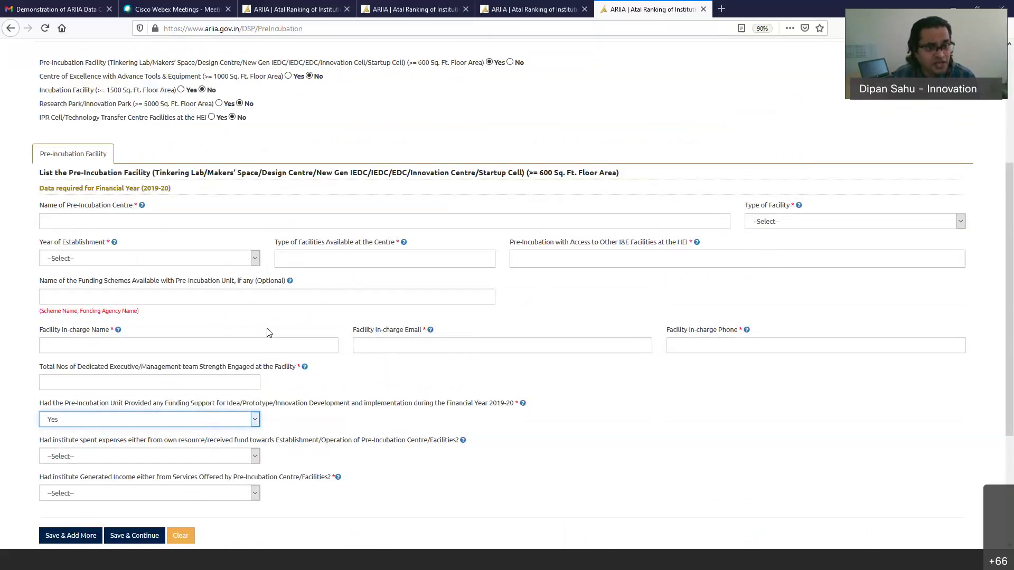
- Answer Yes for Centre of Excellence with Advance Tools & Equipment and open its facility form
scroll(264, 227, up, 2)
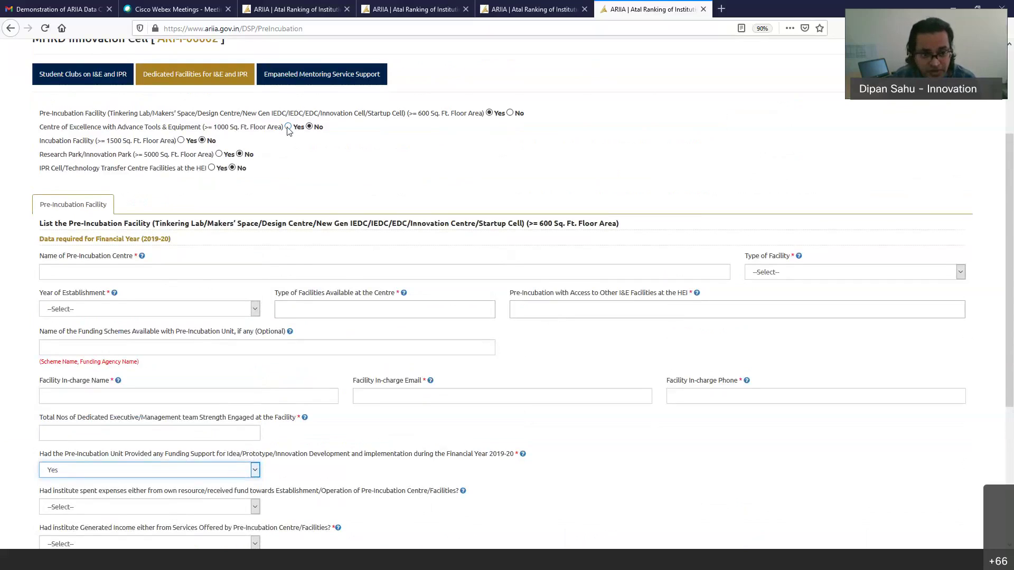
click(288, 127)
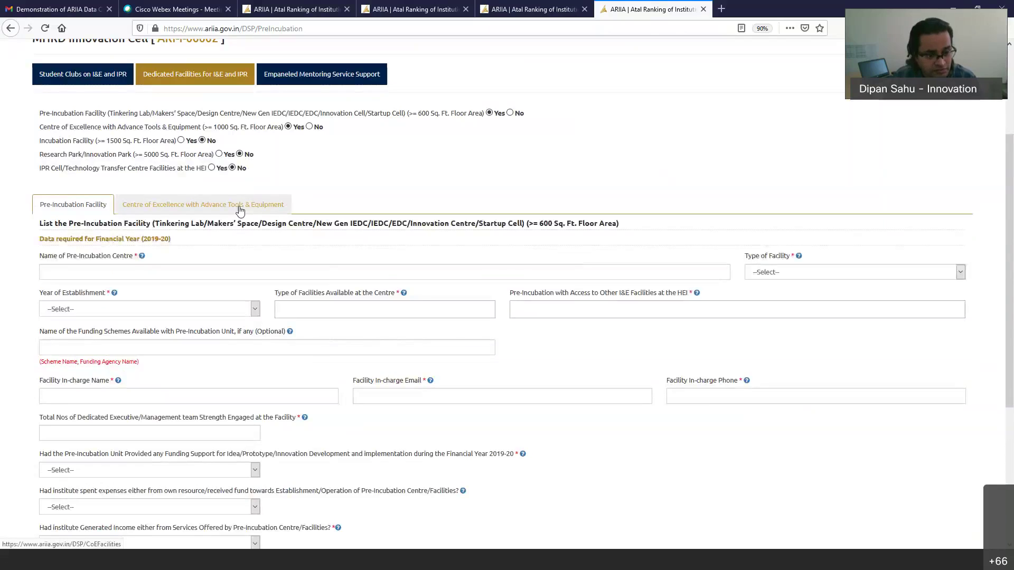
click(240, 206)
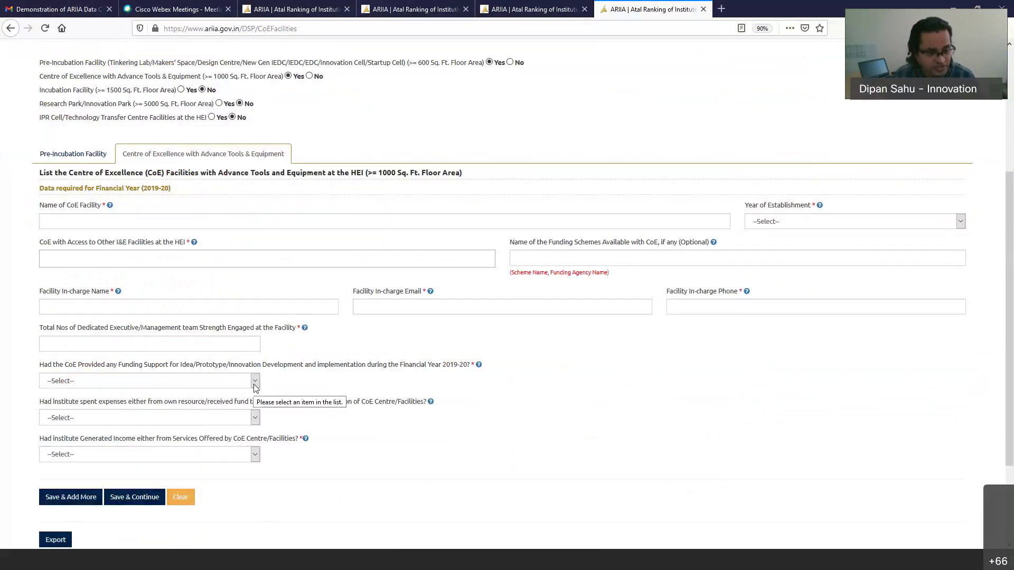
- Set the question on expenses for CoE establishment or operation to Yes and examine the Grant / Funds fields
click(255, 418)
click(129, 436)
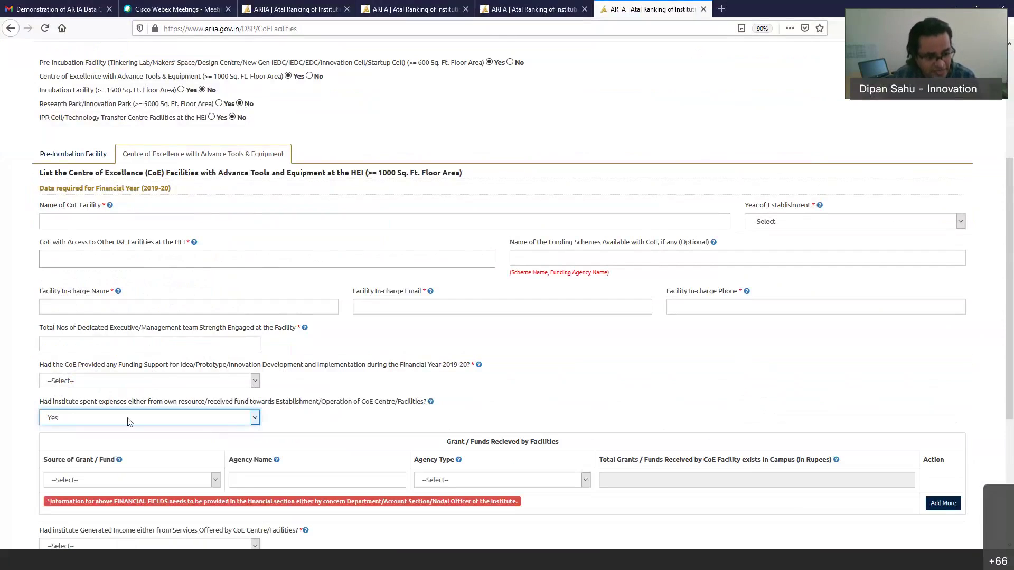
scroll(130, 422, down, 3)
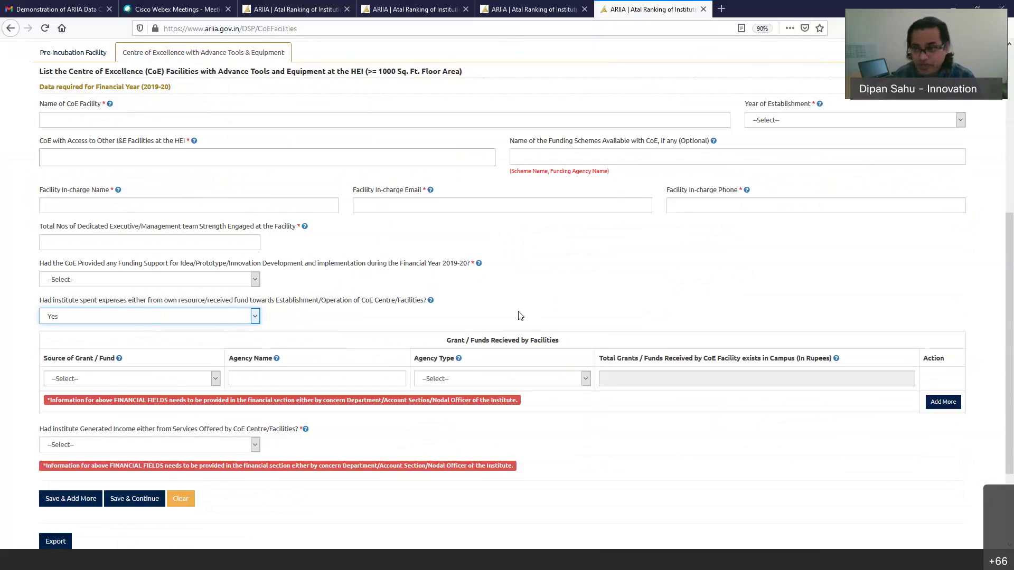
- Examine the CoE Grant / Funds row, including the source of grant options, agency name, agency type options and total grants field
click(211, 380)
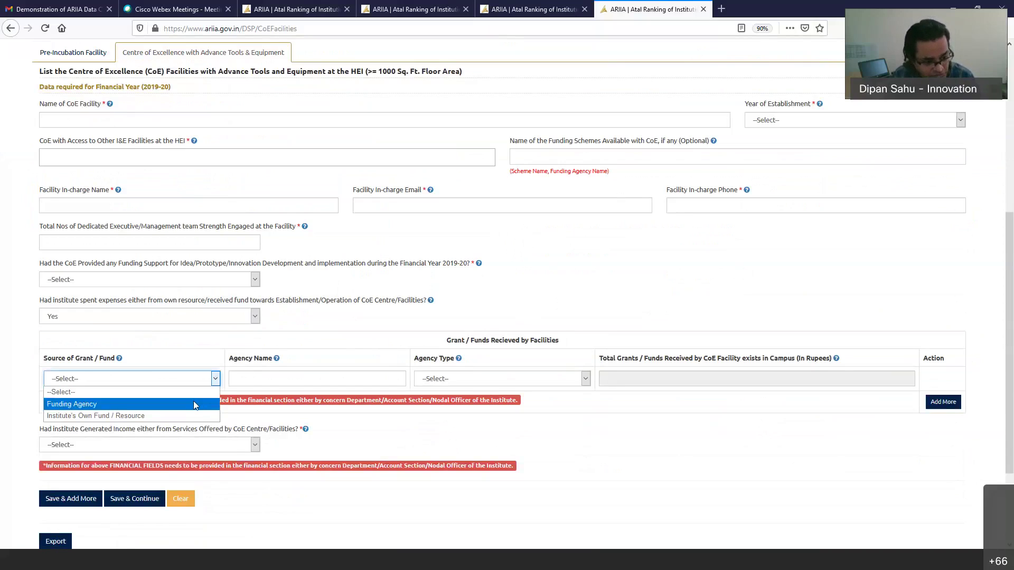
click(317, 379)
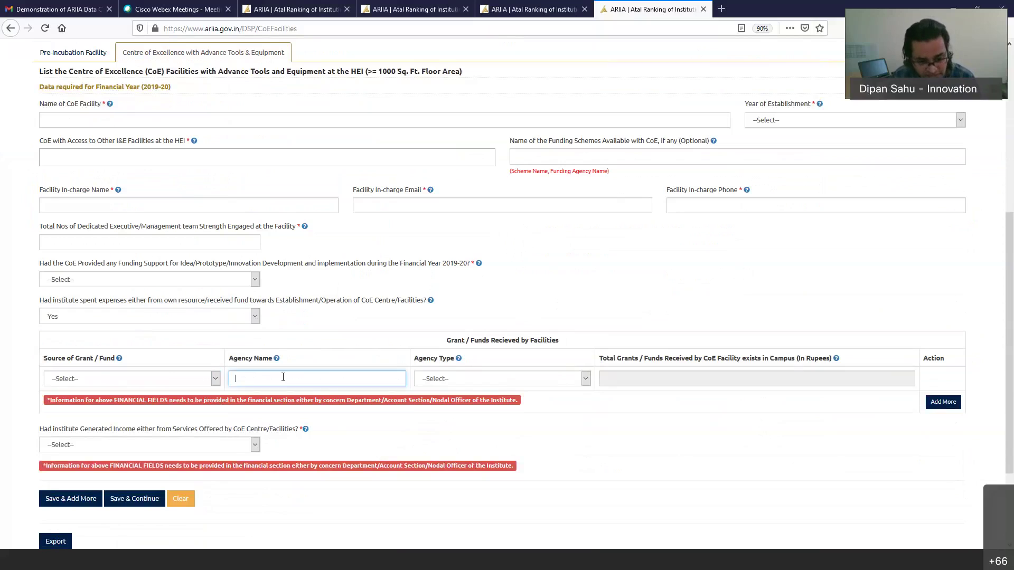
click(470, 381)
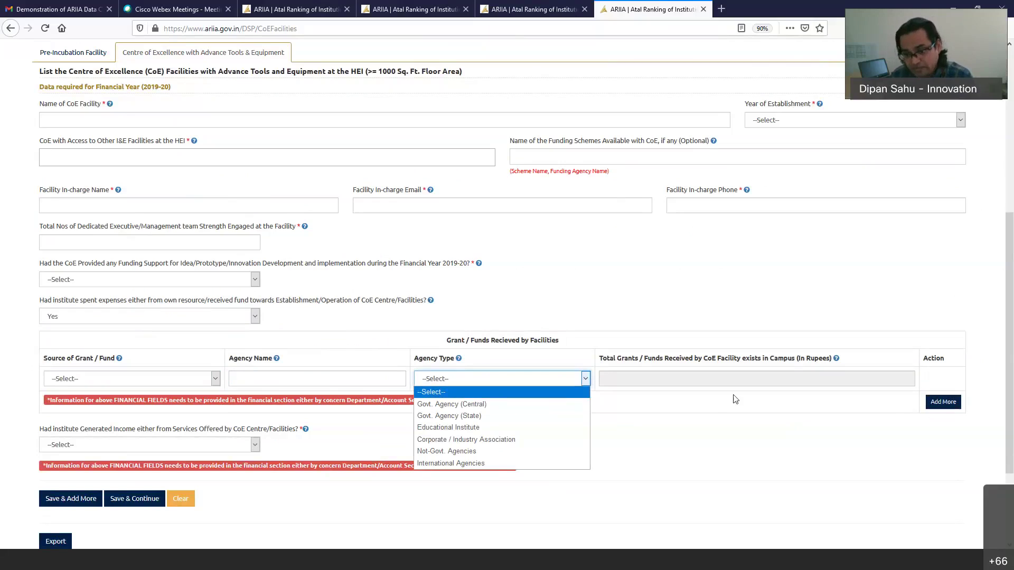
click(720, 404)
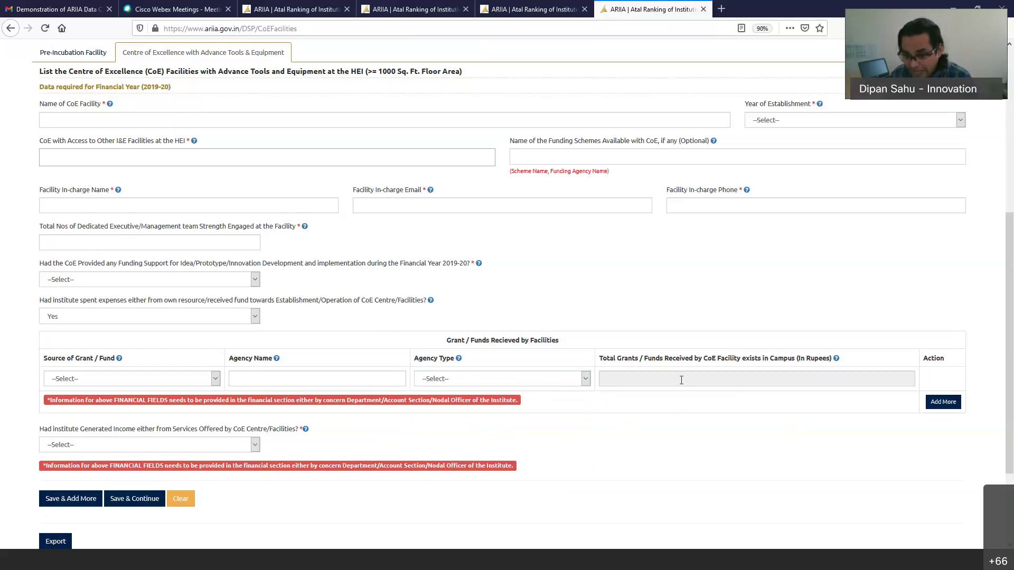
click(636, 378)
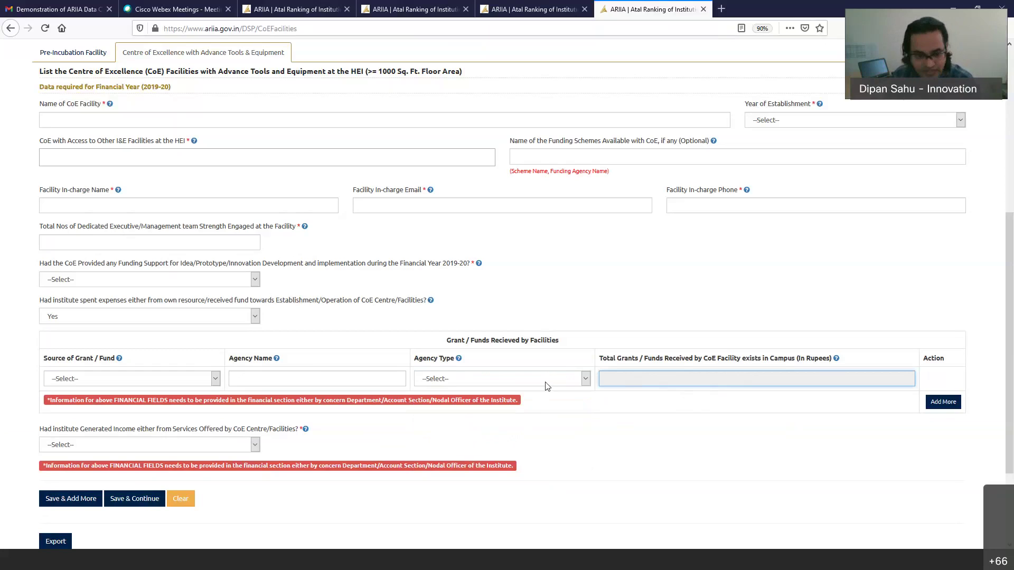
- Set the question on income generated from CoE services to Yes and examine the annual income fields for mentoring and office space rental
scroll(522, 443, down, 3)
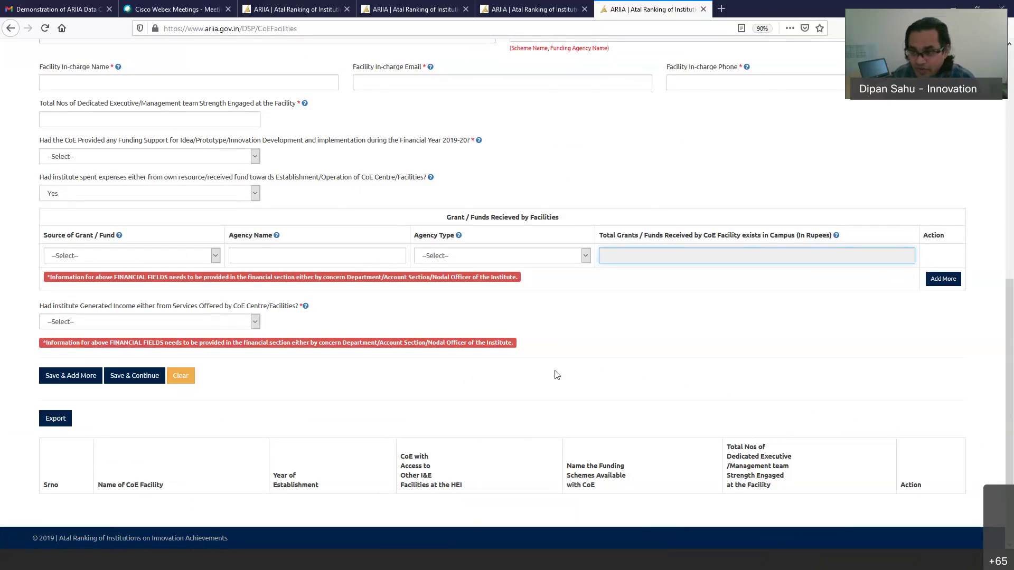
click(255, 323)
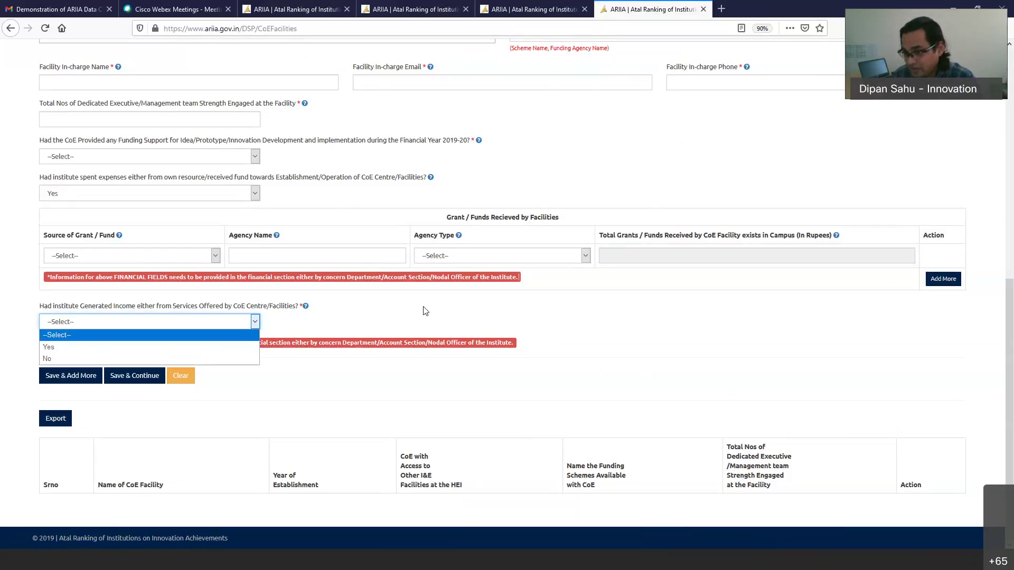
click(176, 353)
click(449, 359)
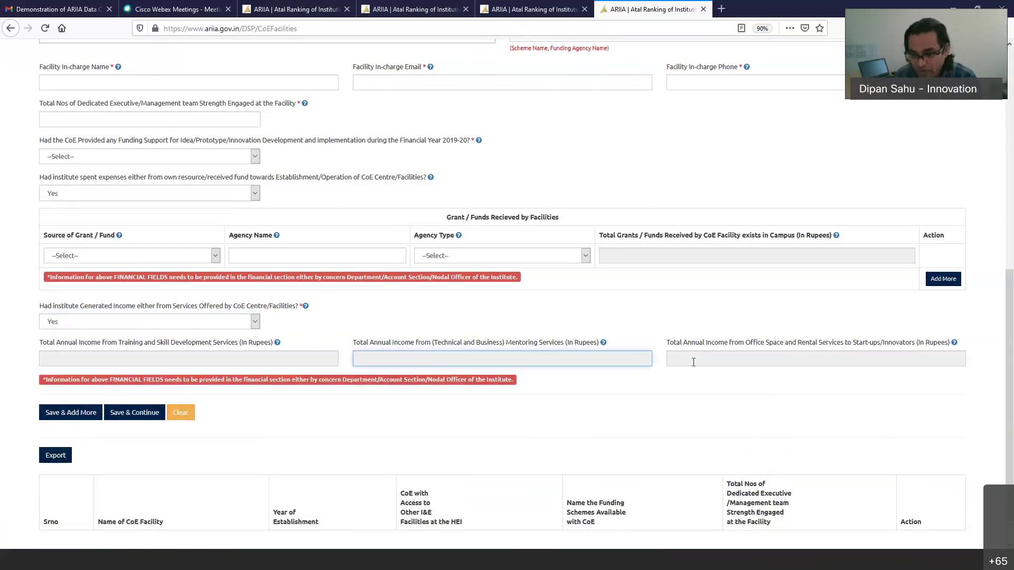
click(692, 361)
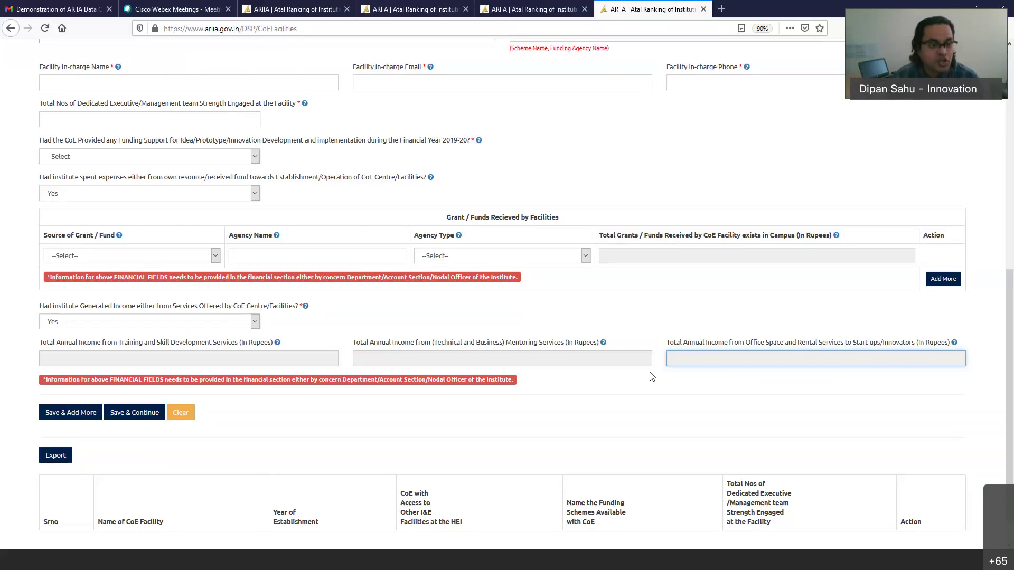
- Return to the non-financial sections, reopen Section 3 and go to its Empaneled Mentoring Service Support form
scroll(597, 412, up, 8)
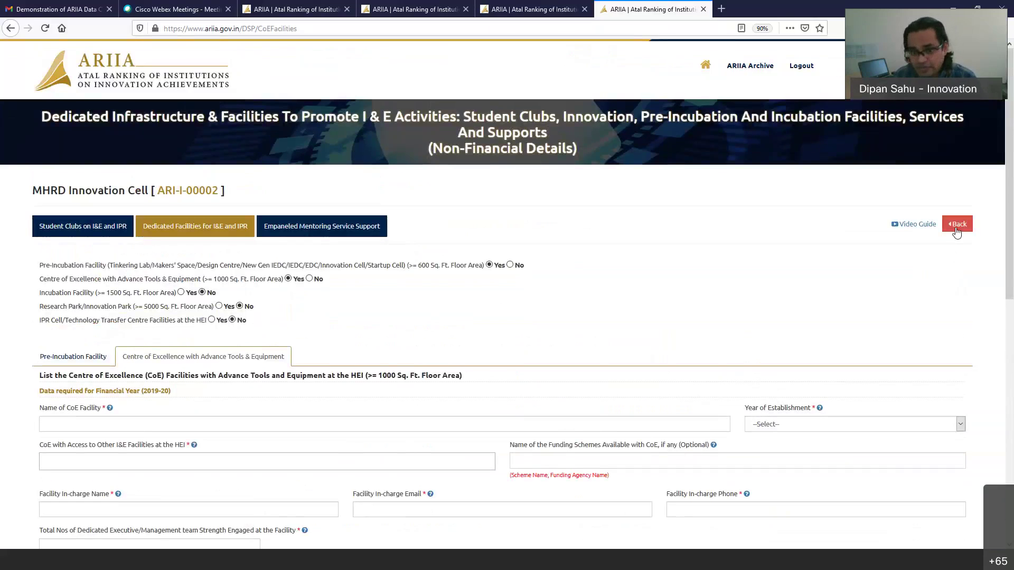
click(956, 231)
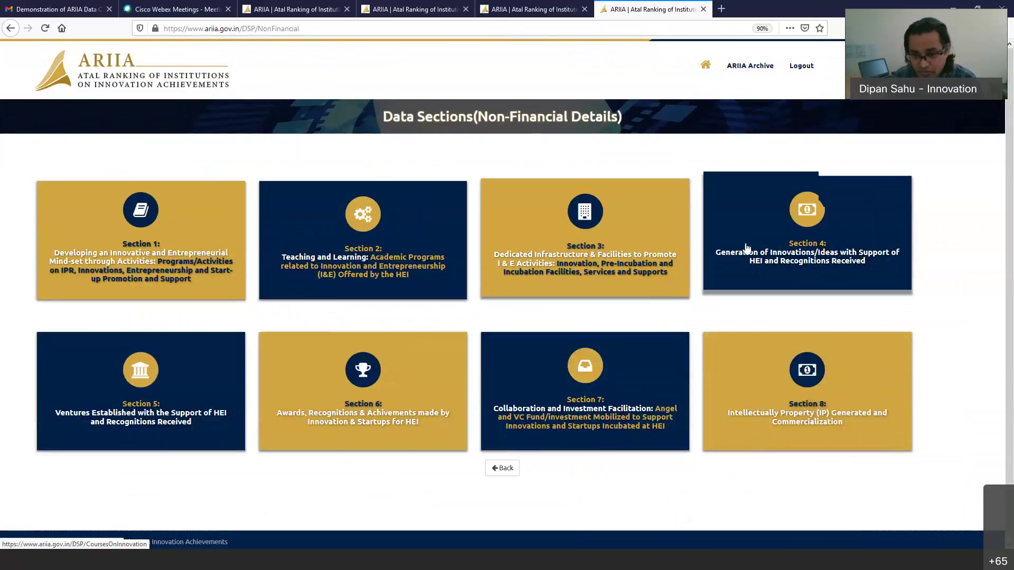
click(546, 256)
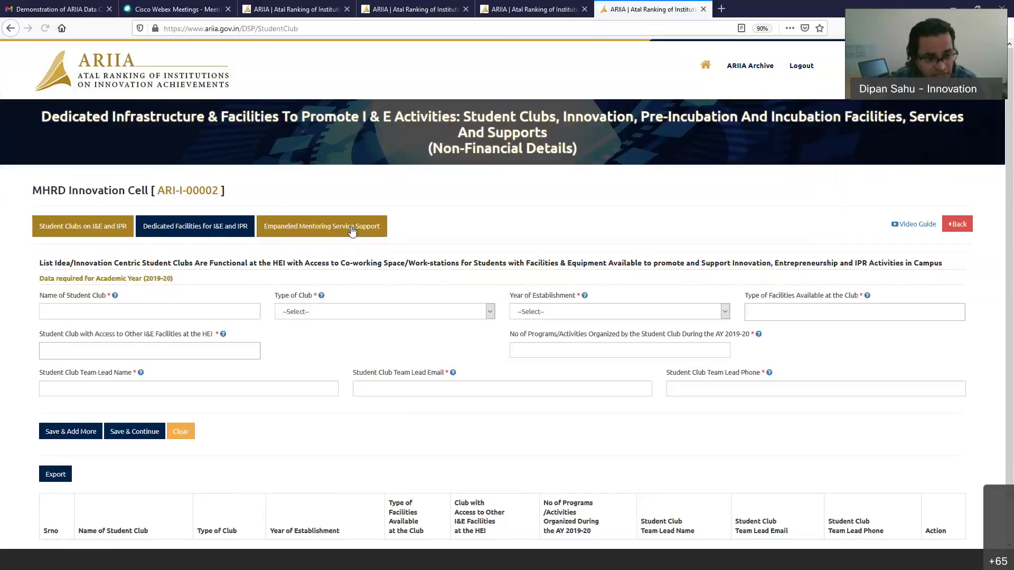
click(352, 231)
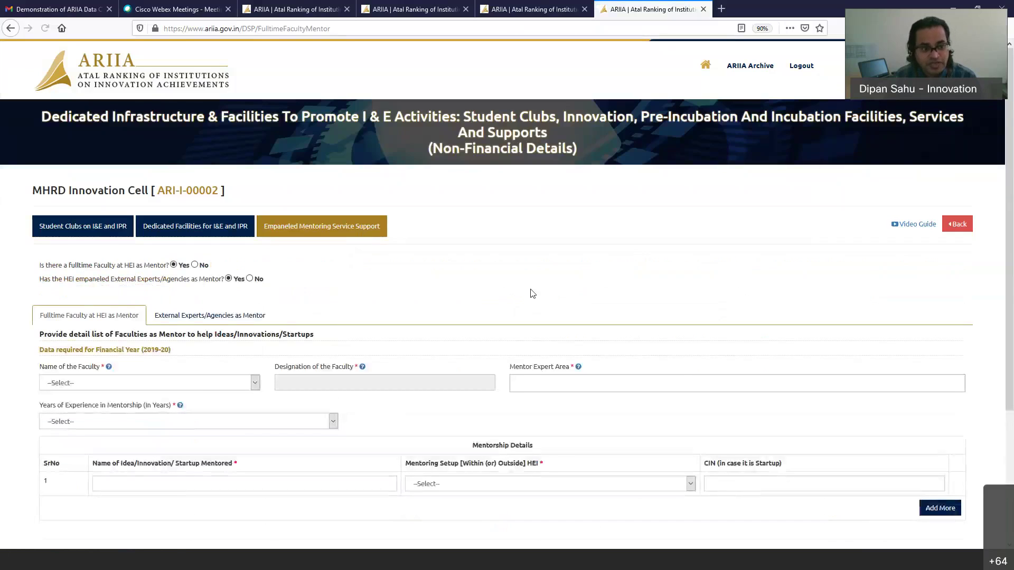
- Examine the Fulltime Faculty at HEI as Mentor form, including the faculty list and the mentorship details with mentoring setup and CIN
scroll(532, 290, down, 2)
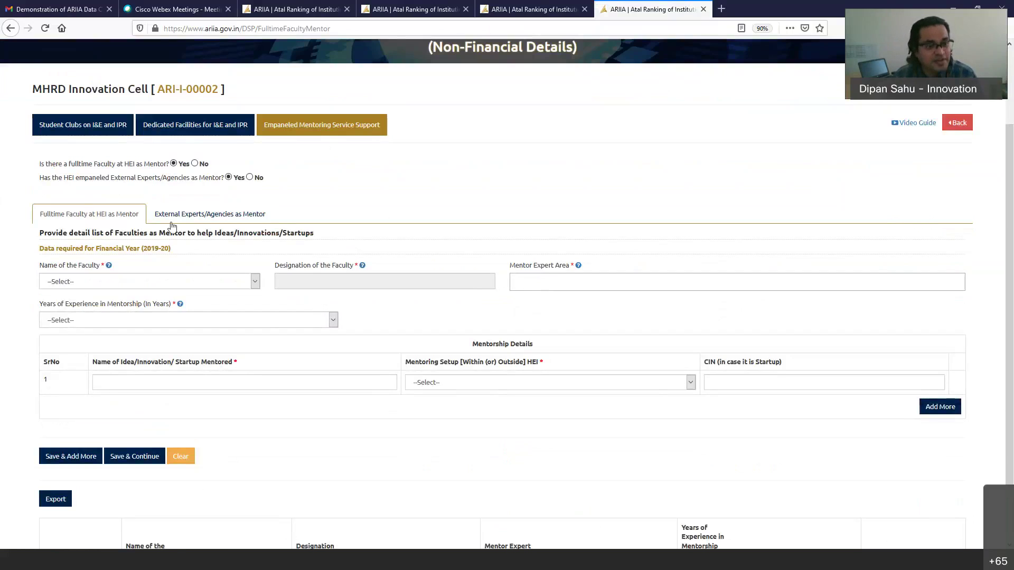
click(178, 283)
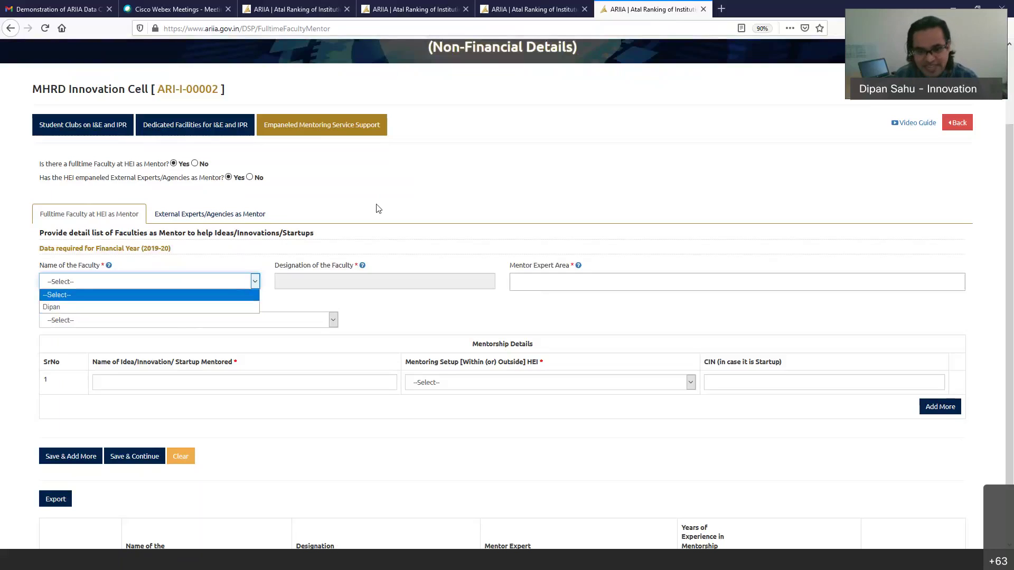
click(291, 381)
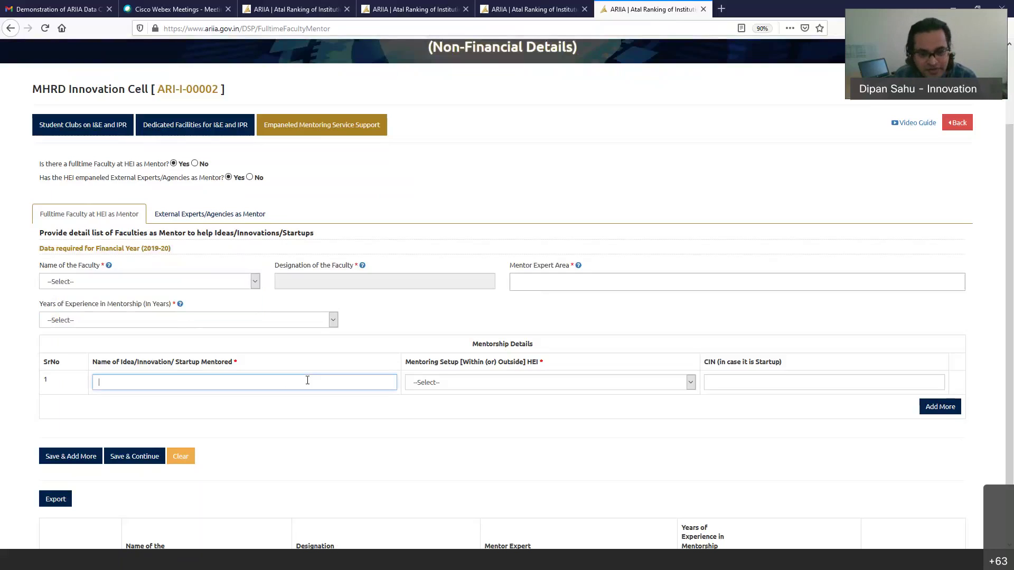
click(490, 382)
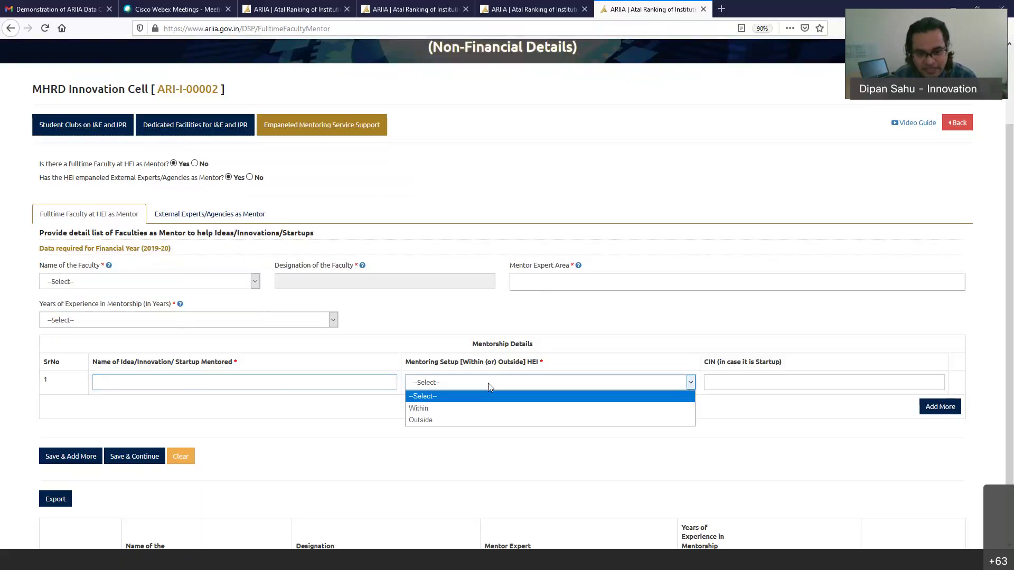
click(732, 389)
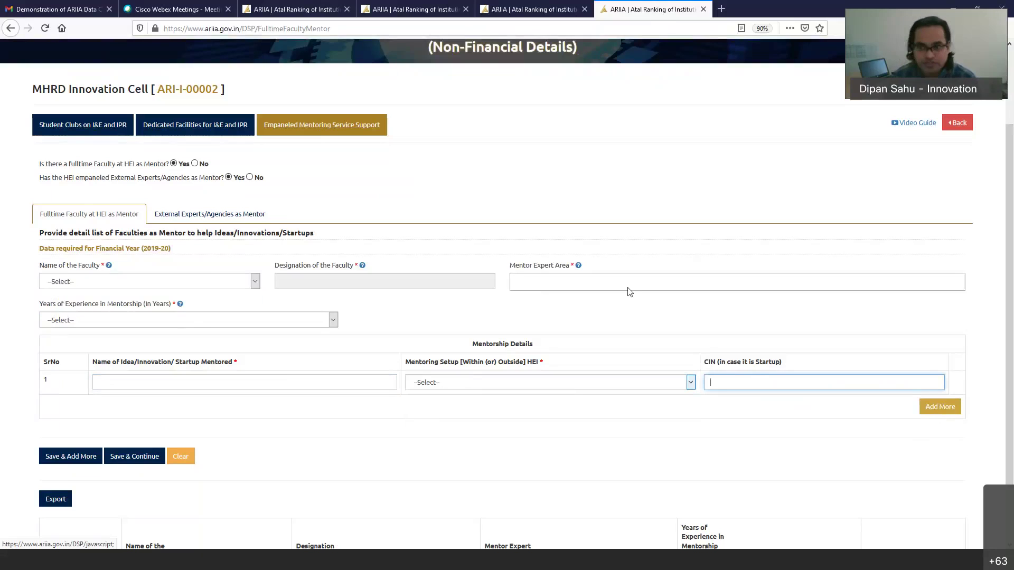
- Return to the non-financial sections and open Section 4, Generation of Innovations/Ideas with Support of HEI and Recognitions Received
scroll(898, 237, up, 3)
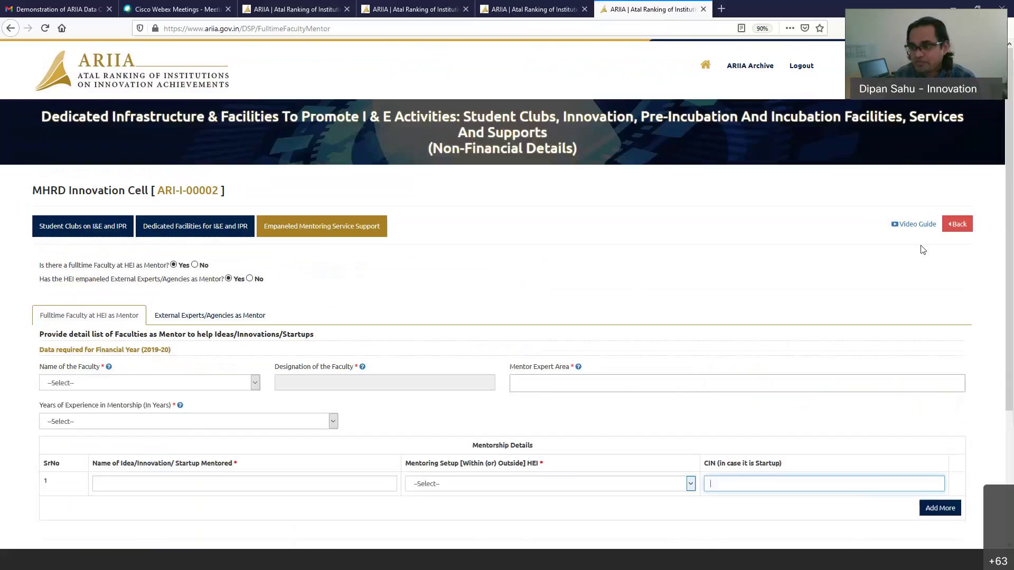
click(955, 224)
click(808, 247)
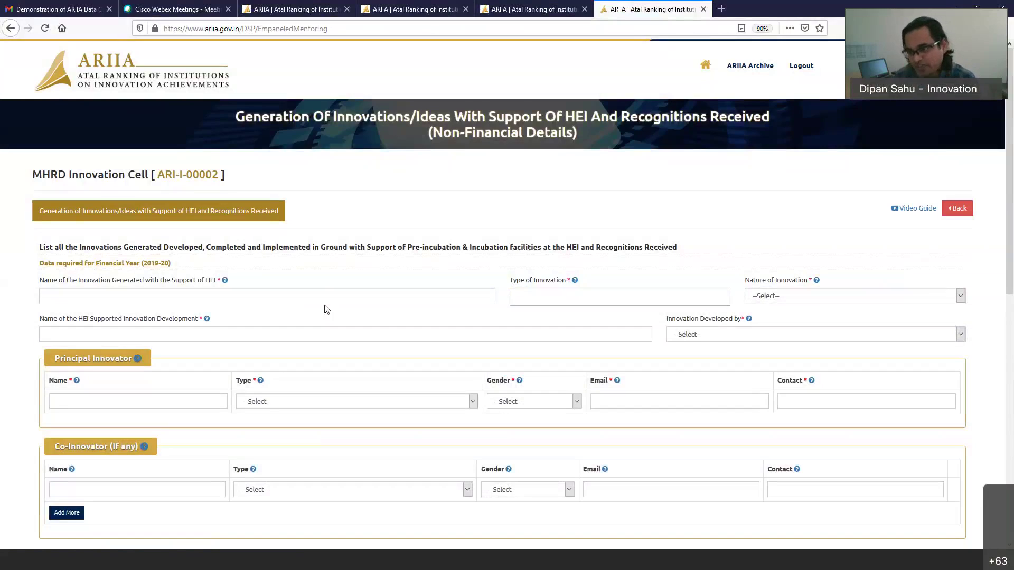
- Review the Nature of Innovation options and set the Type of Innovation to Product Innovation
scroll(324, 351, down, 3)
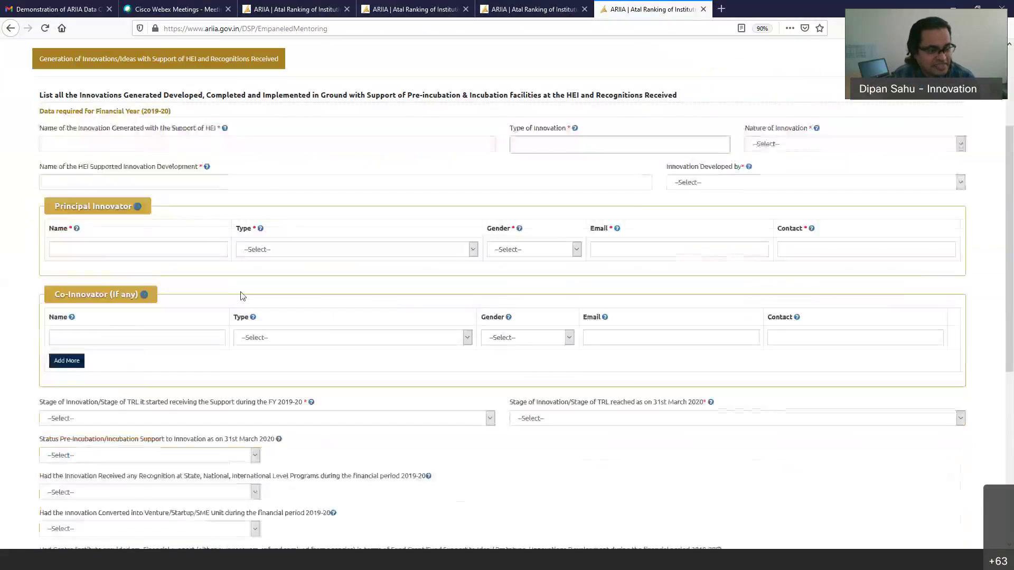
scroll(742, 242, up, 3)
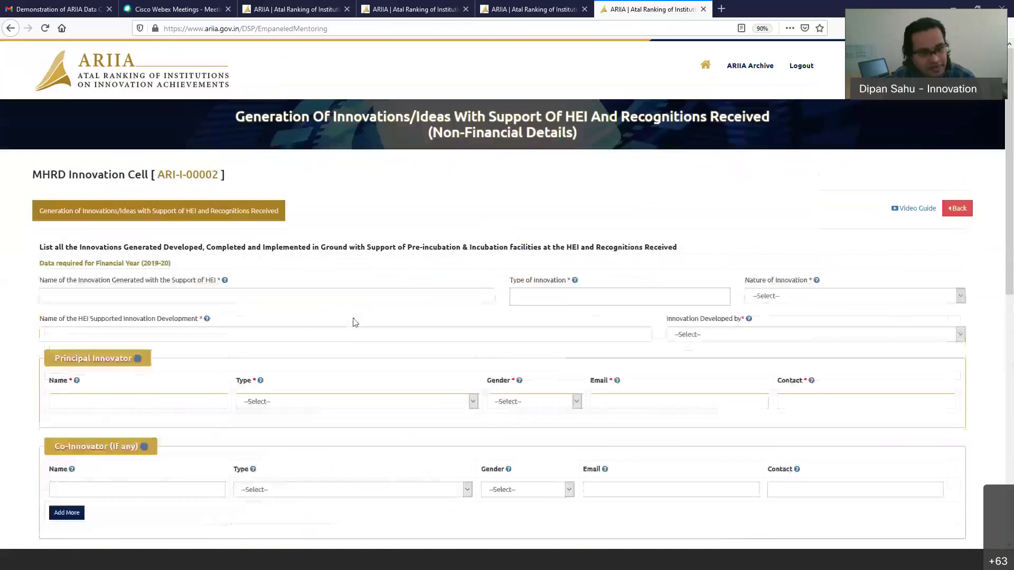
click(866, 297)
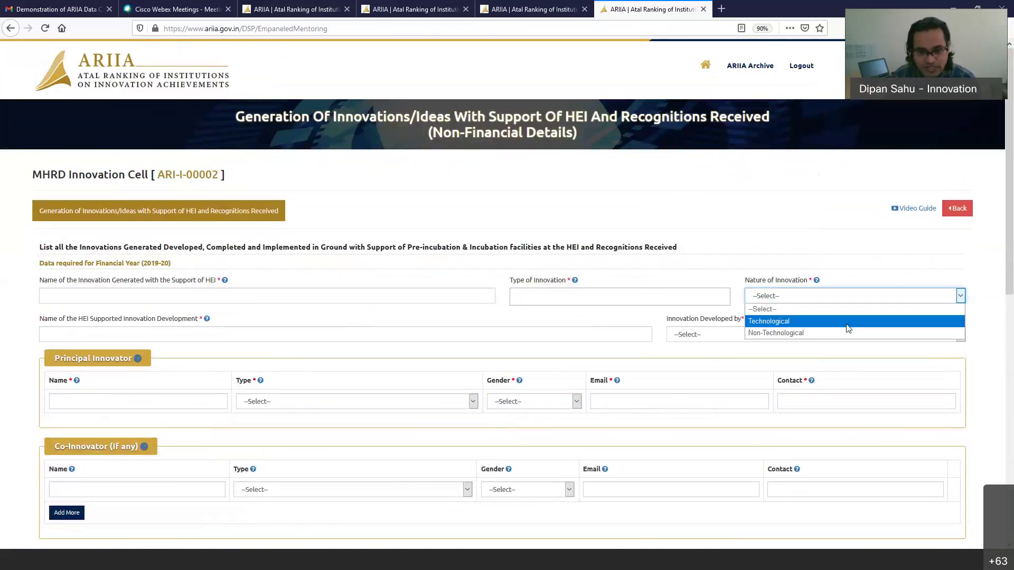
click(634, 297)
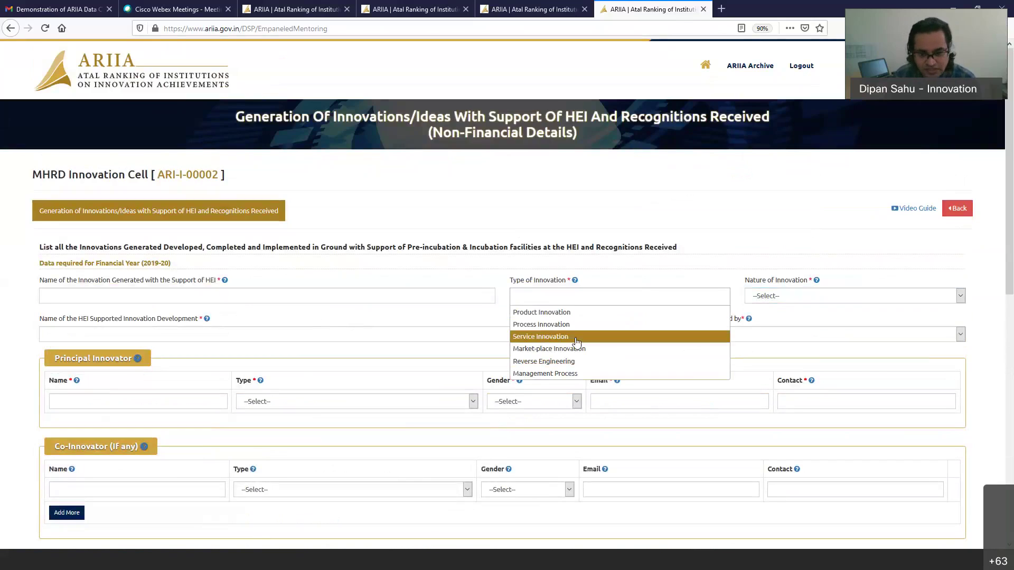
click(580, 313)
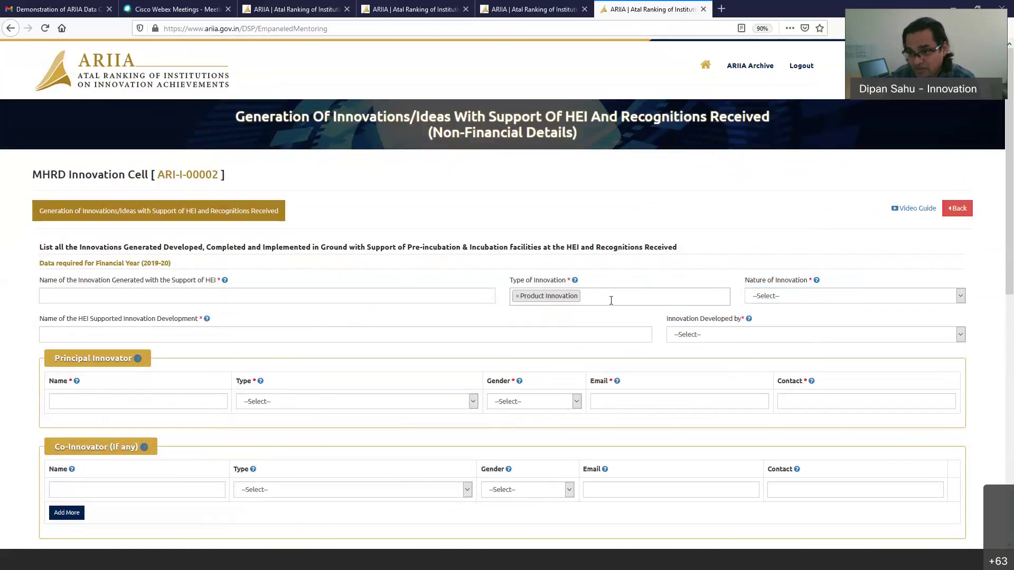
click(612, 300)
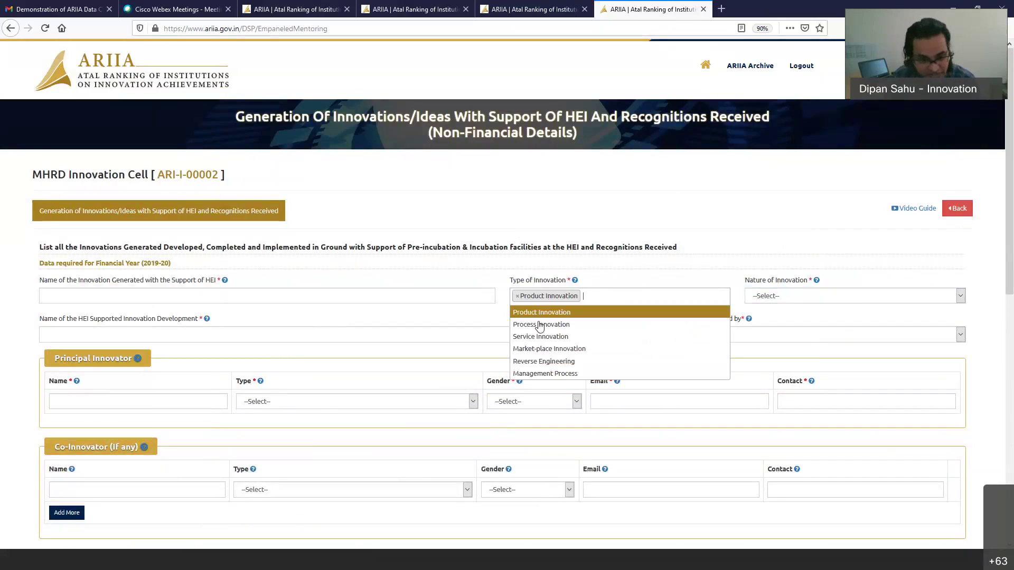
click(238, 377)
- Examine the TRL stage options for when the innovation's support started and the stage reached as on 31st March 2020
scroll(256, 373, down, 3)
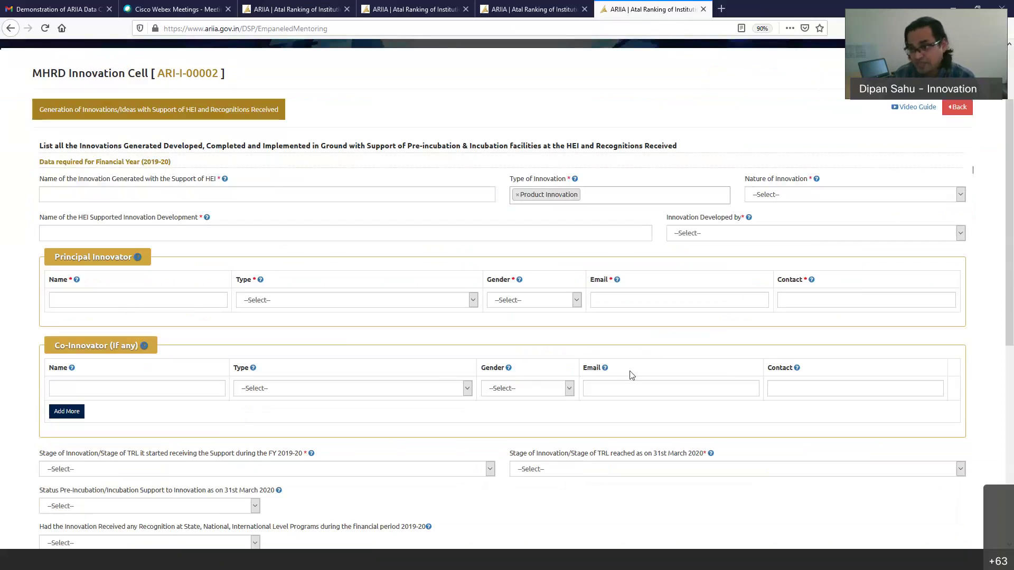
scroll(632, 375, down, 6)
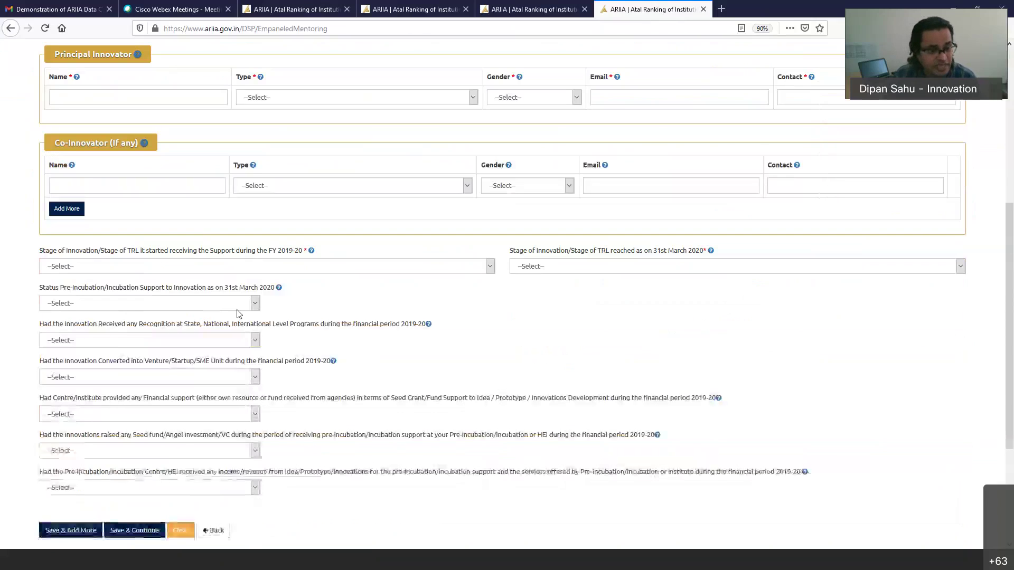
click(122, 267)
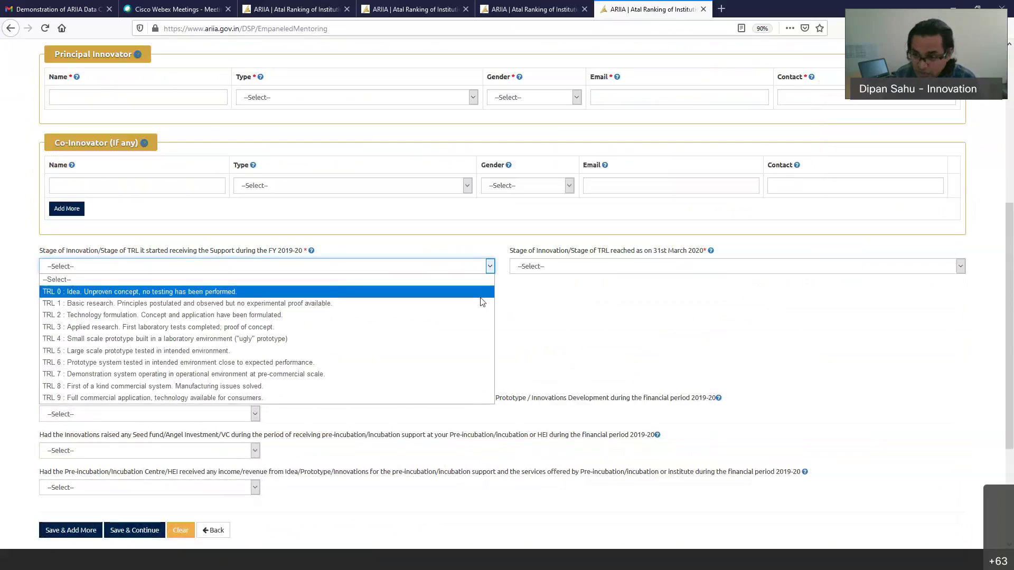
click(534, 307)
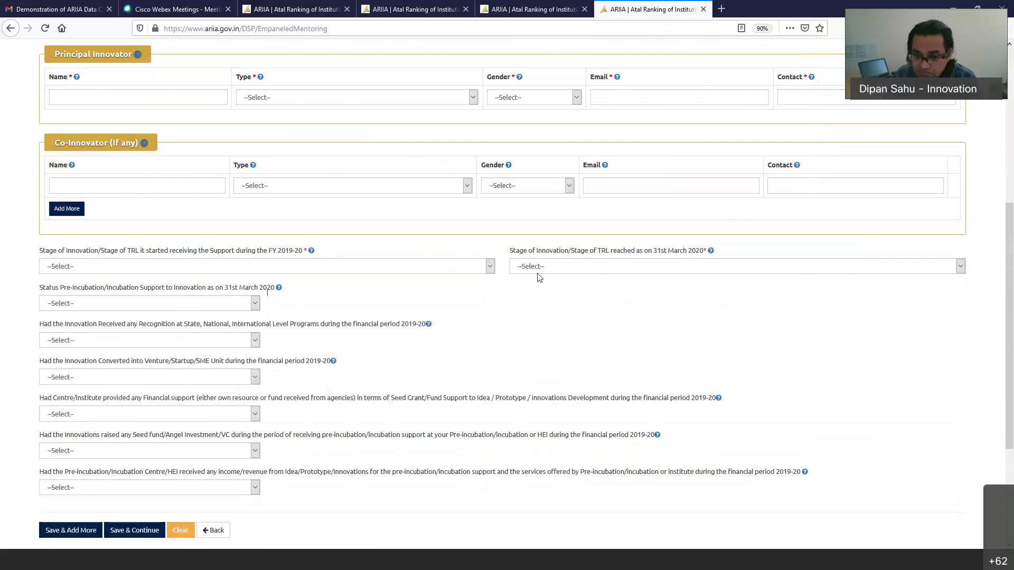
click(528, 267)
click(487, 300)
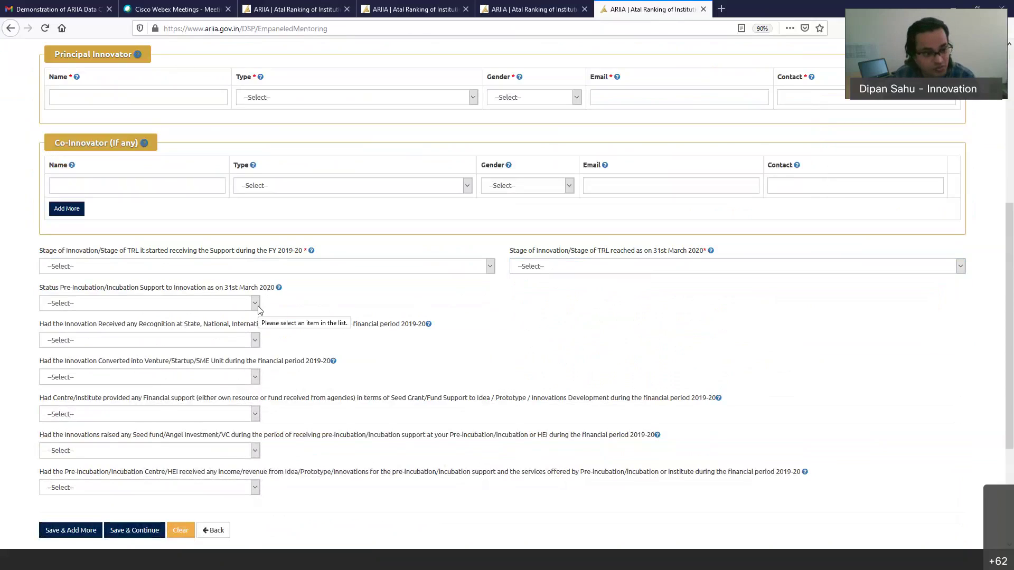
- Set the question on State, National or International recognition in 2019-20 to Yes and examine its agency name, agency type and award fields
click(254, 344)
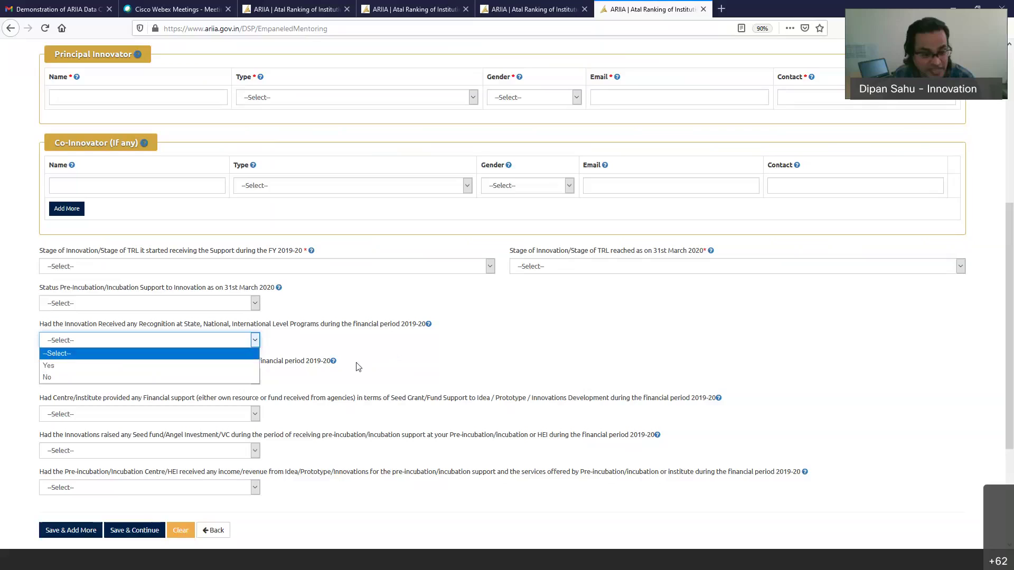
click(177, 369)
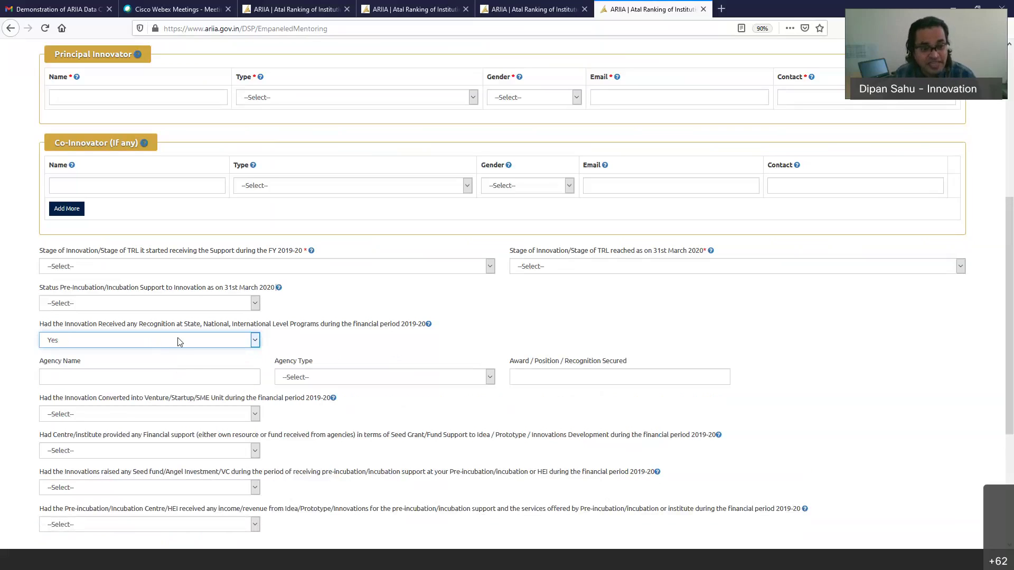
click(200, 376)
click(375, 377)
click(599, 379)
click(600, 380)
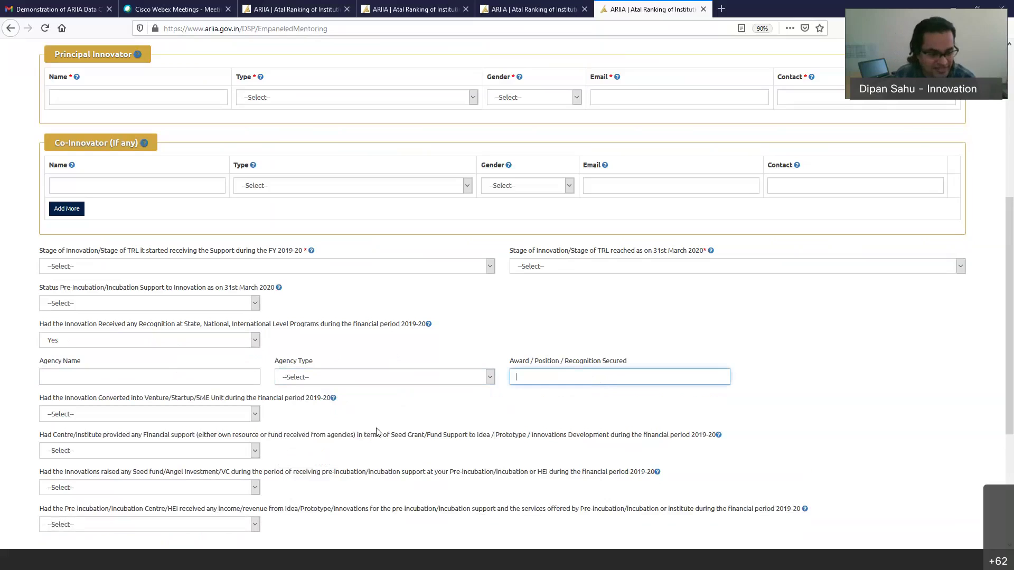
scroll(376, 415, down, 3)
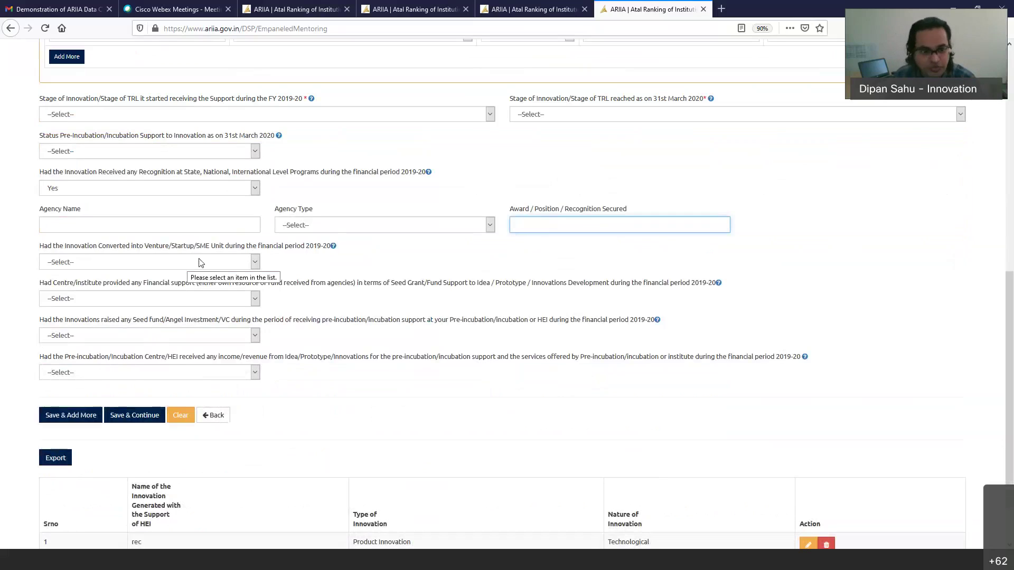
- Check the venture conversion question's answer options and set the Seed Grant/Fund Support question to Yes, examining its Grant Amount field
click(255, 264)
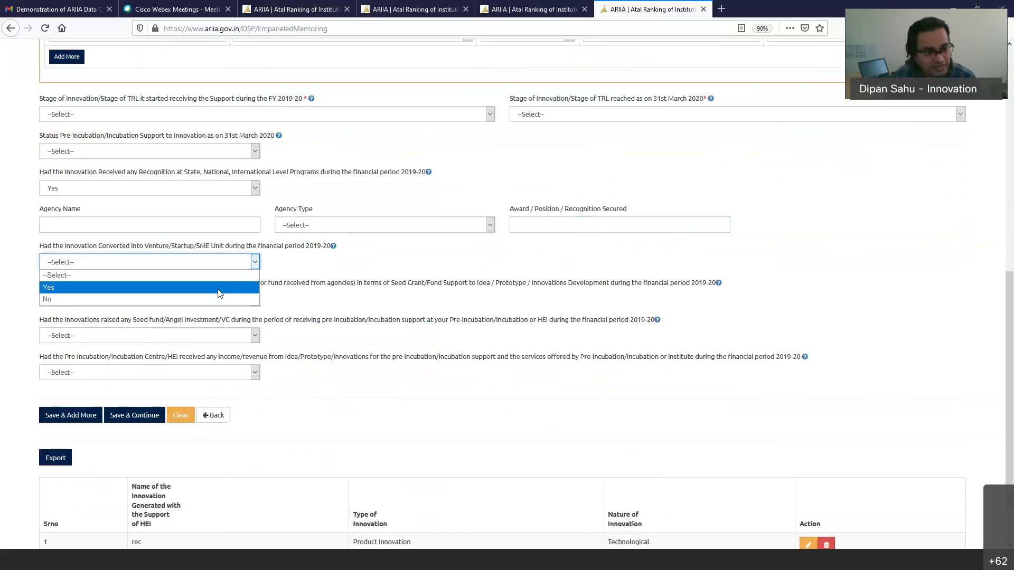
click(294, 271)
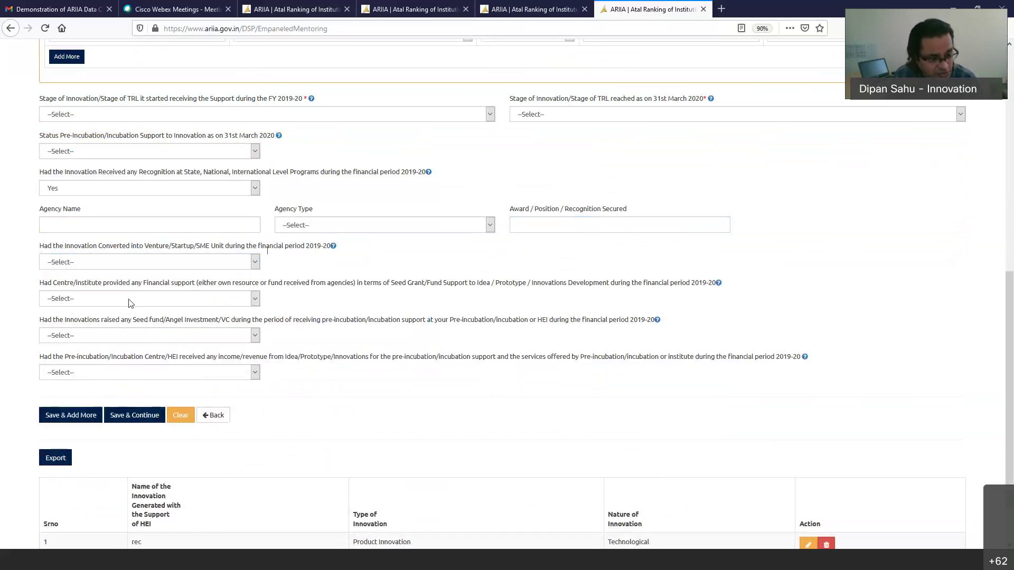
click(130, 302)
click(122, 324)
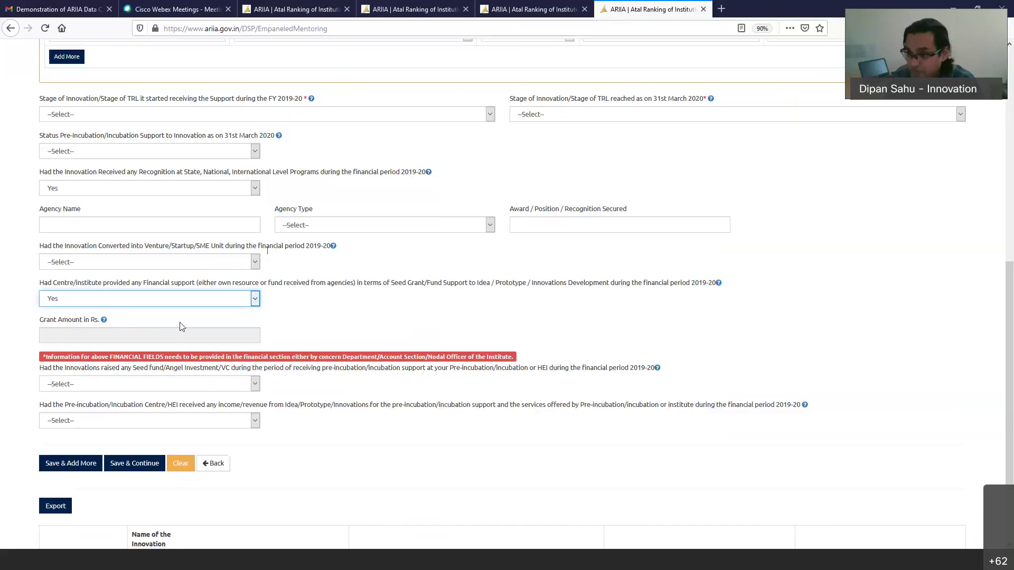
click(142, 334)
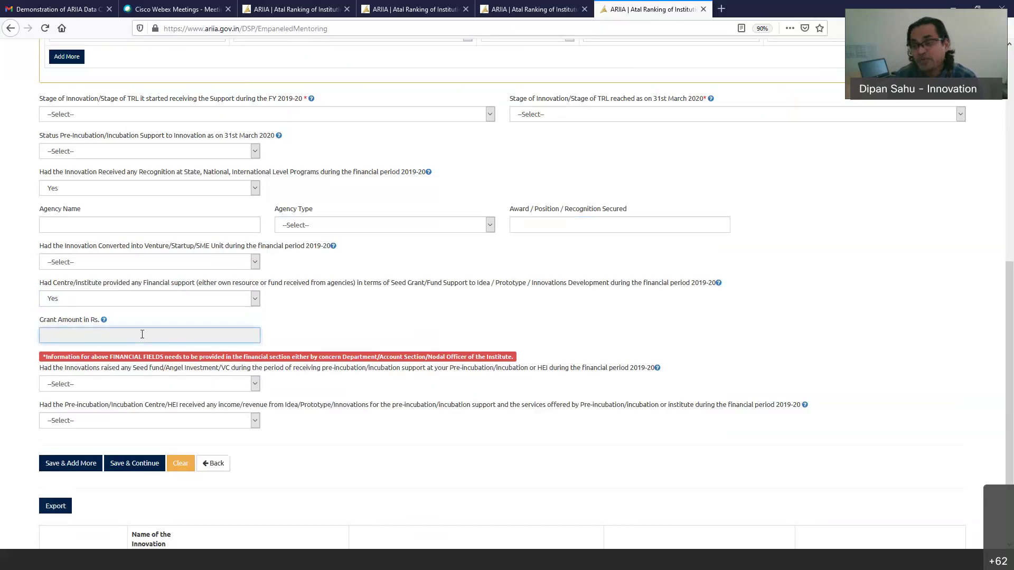
- Set the Seed fund/Angel Investment/VC question to Yes and check the answer options of the income/revenue question
click(132, 385)
click(119, 410)
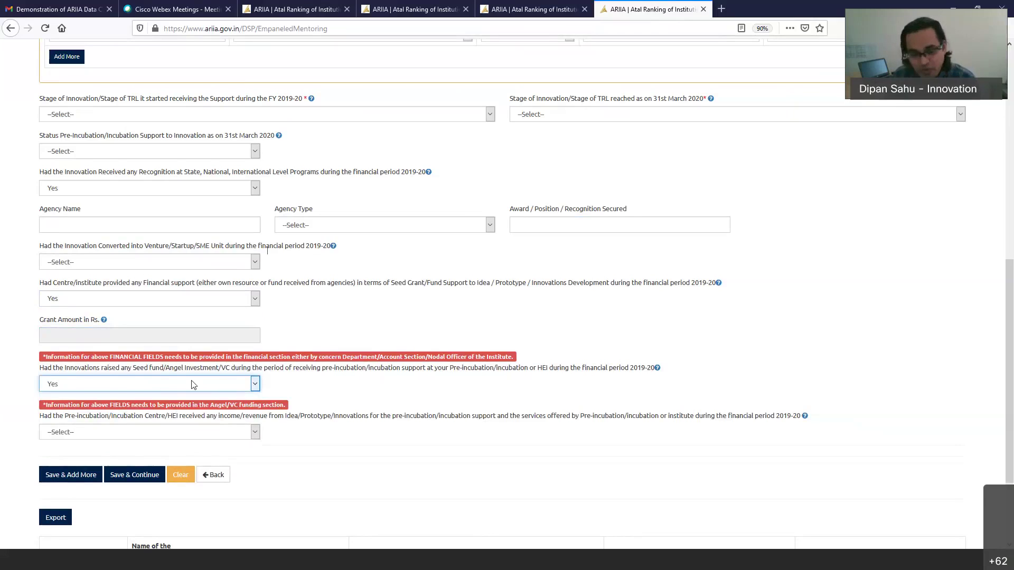
click(157, 433)
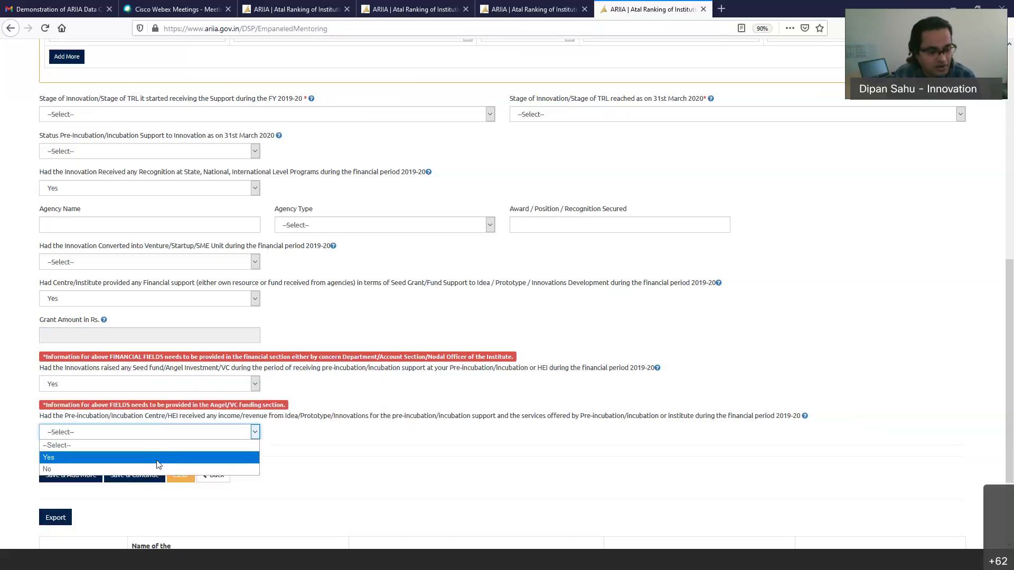
click(206, 461)
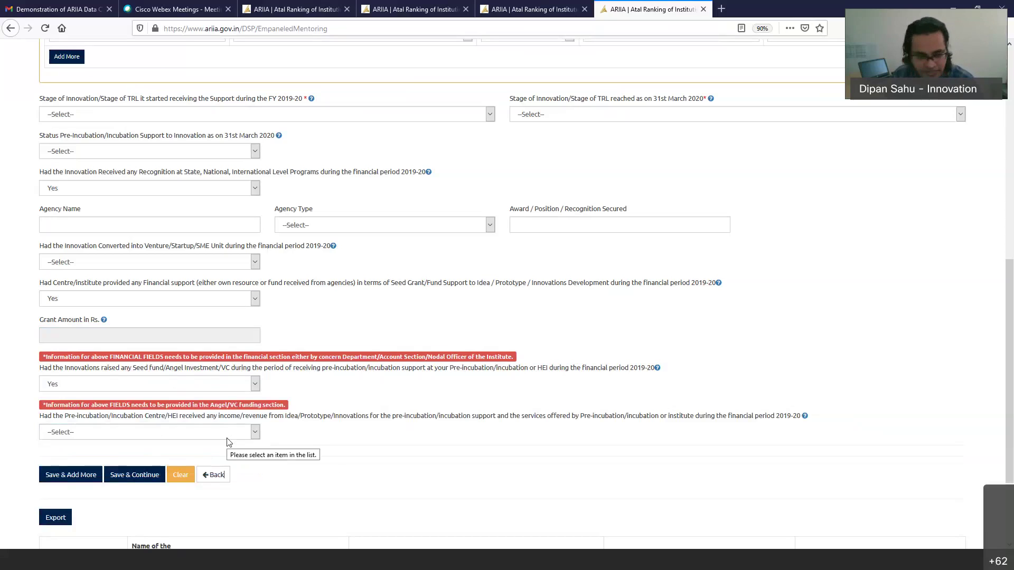
- Return to the non-financial sections and open Section 5, Ventures Established with the Support of HEI and Recognitions Received
scroll(312, 450, up, 5)
scroll(319, 452, up, 4)
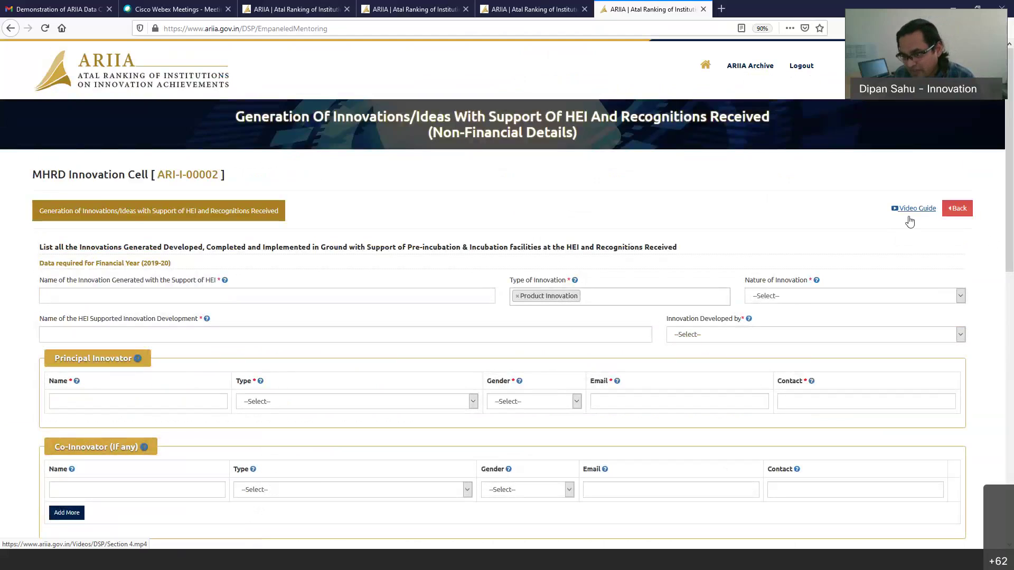
click(957, 209)
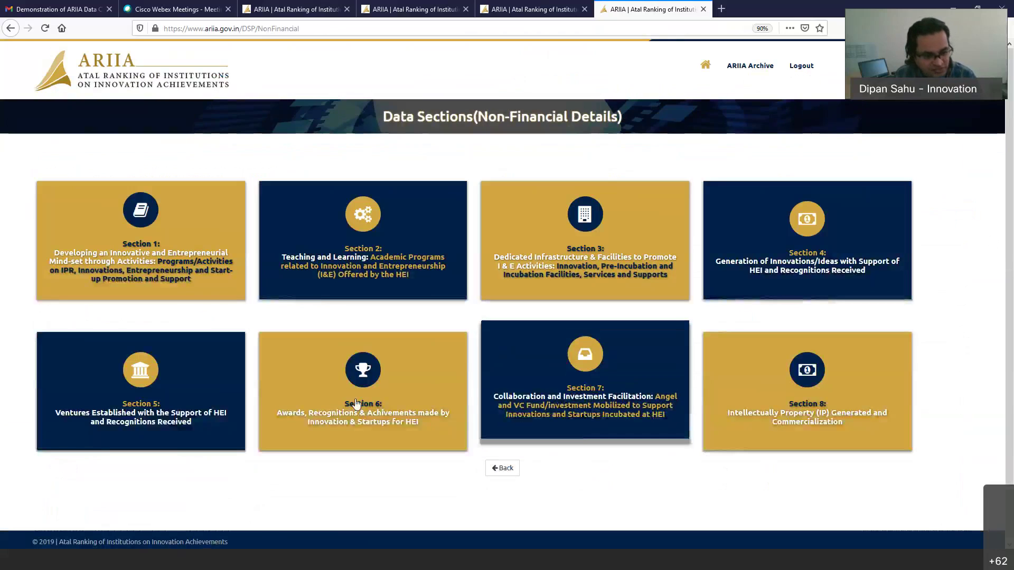
click(145, 378)
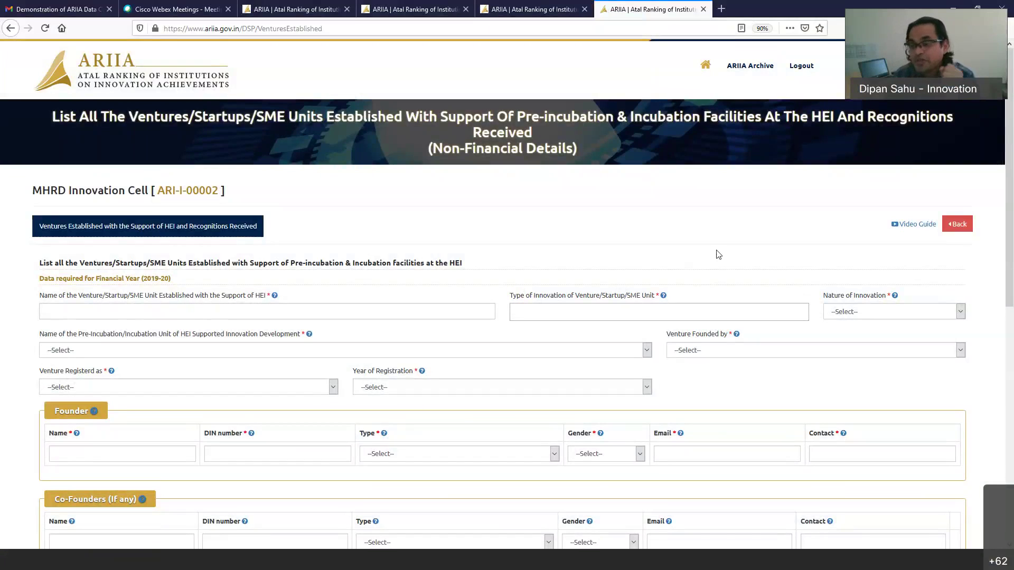
- Review the venture form's founder and co-founder fields and its Year of Registration options
scroll(188, 278, down, 5)
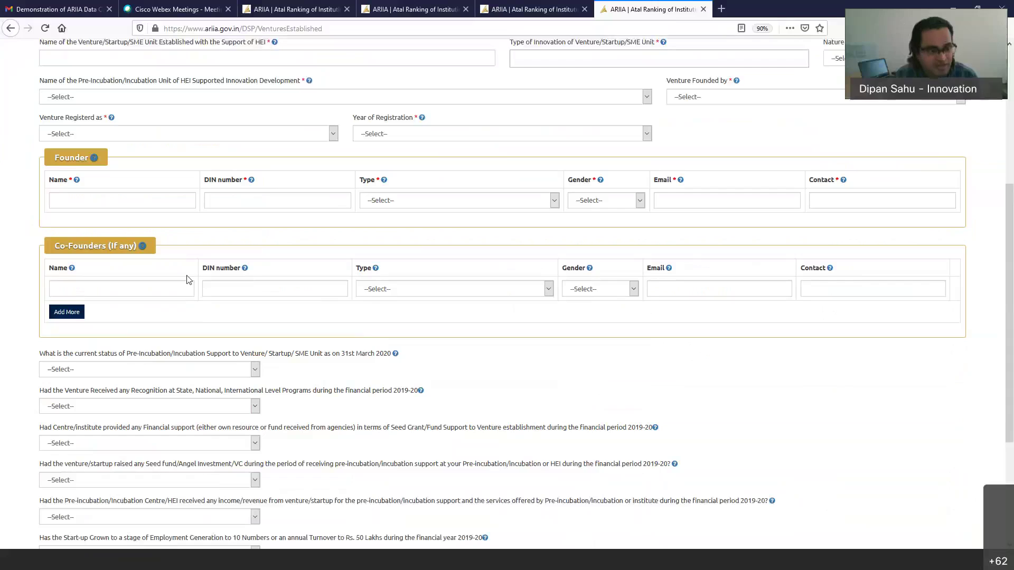
scroll(169, 147, up, 2)
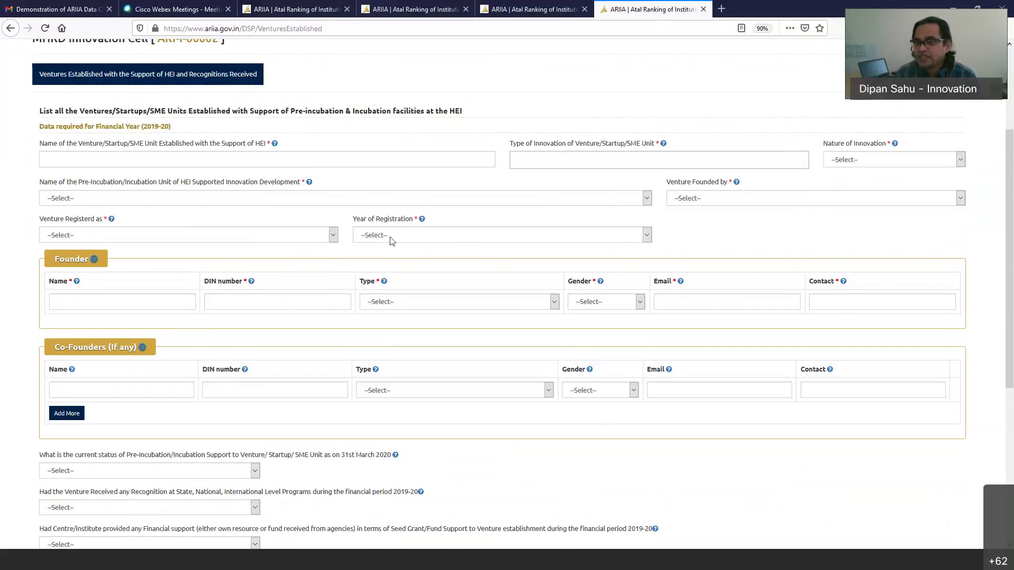
click(421, 235)
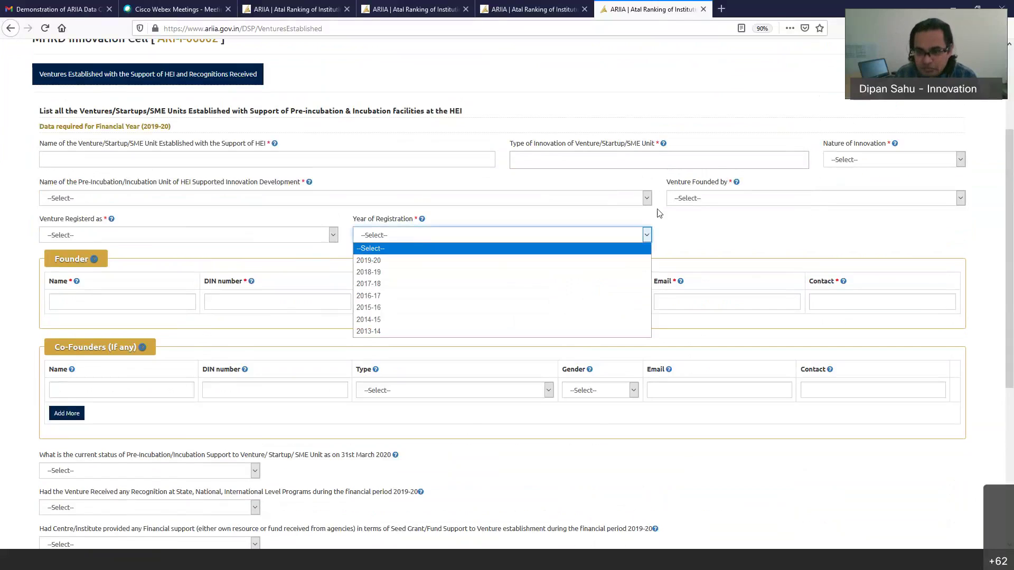
click(691, 205)
- Set the question on start-up growth to 10 employees or Rs. 50 Lakhs turnover to Yes and examine the founder's DIN number field
scroll(233, 285, down, 5)
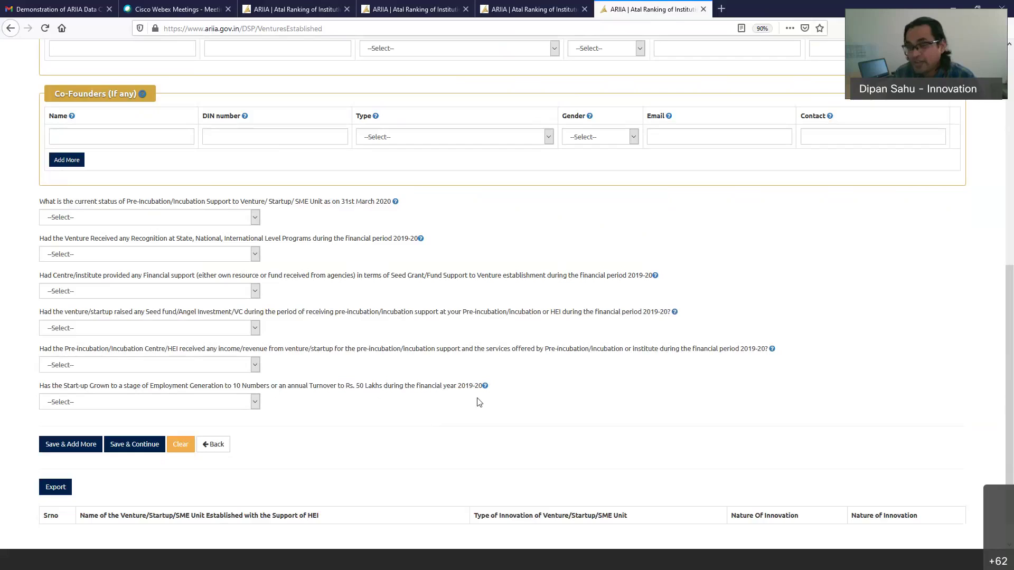
click(255, 401)
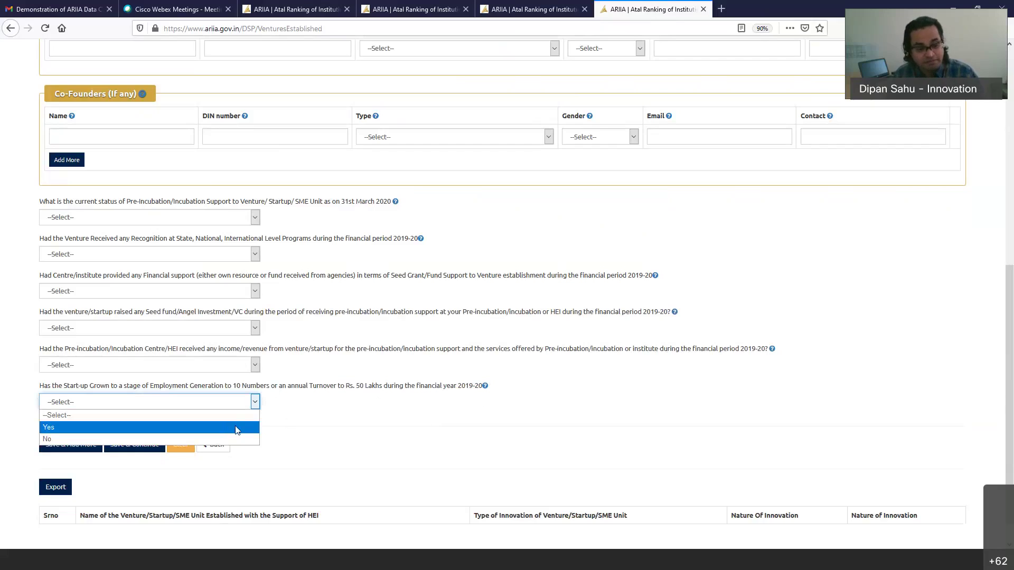
click(236, 428)
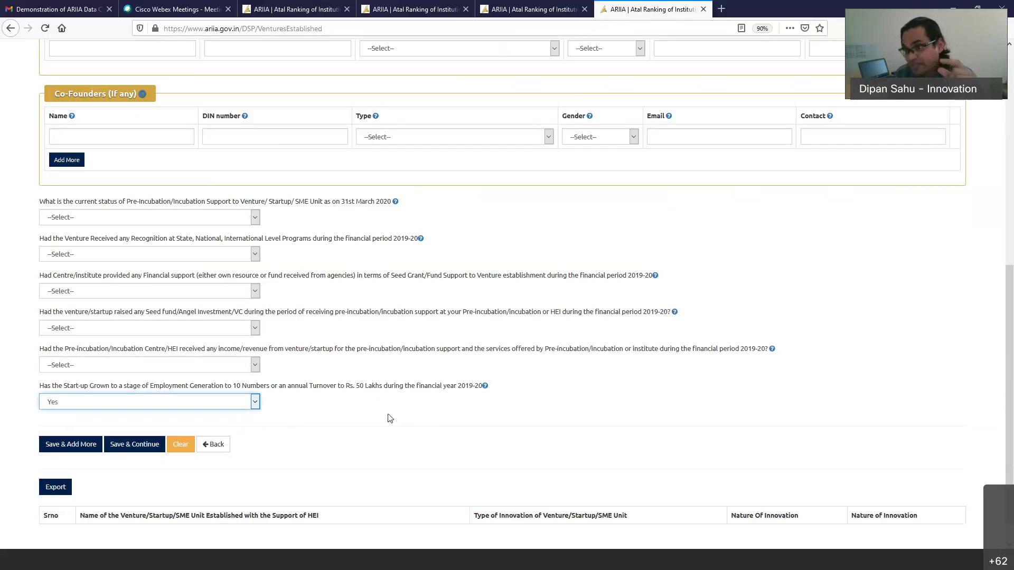
scroll(621, 366, up, 4)
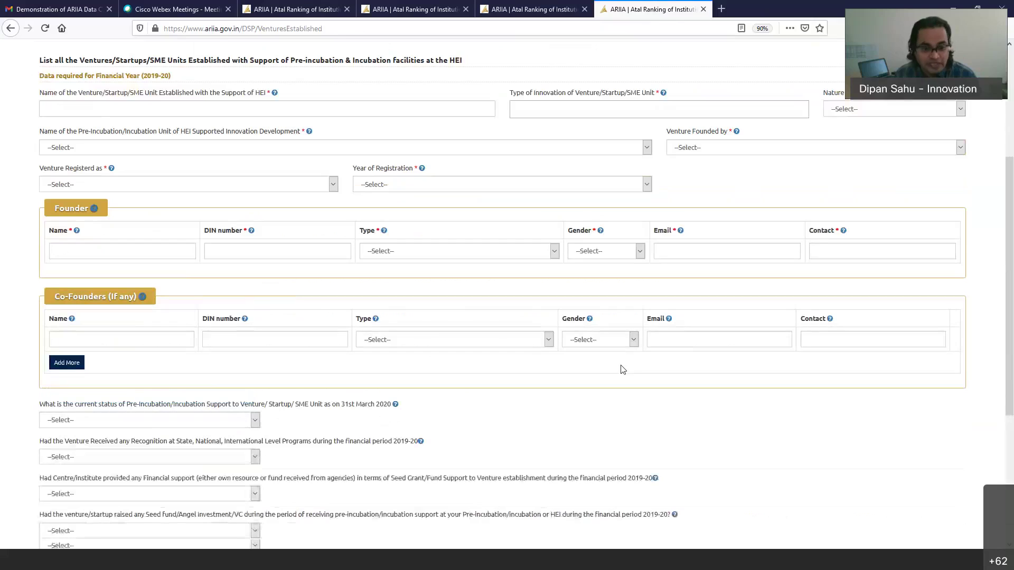
click(284, 253)
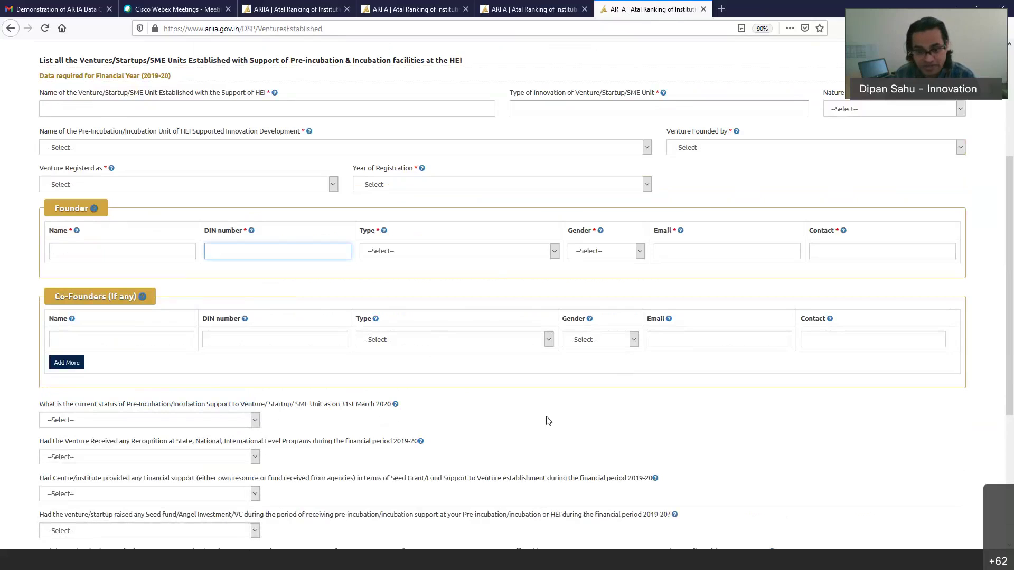
- Return to the non-financial sections and open Section 6, the awards, recognitions and achievements made by innovations and startups
scroll(531, 396, up, 4)
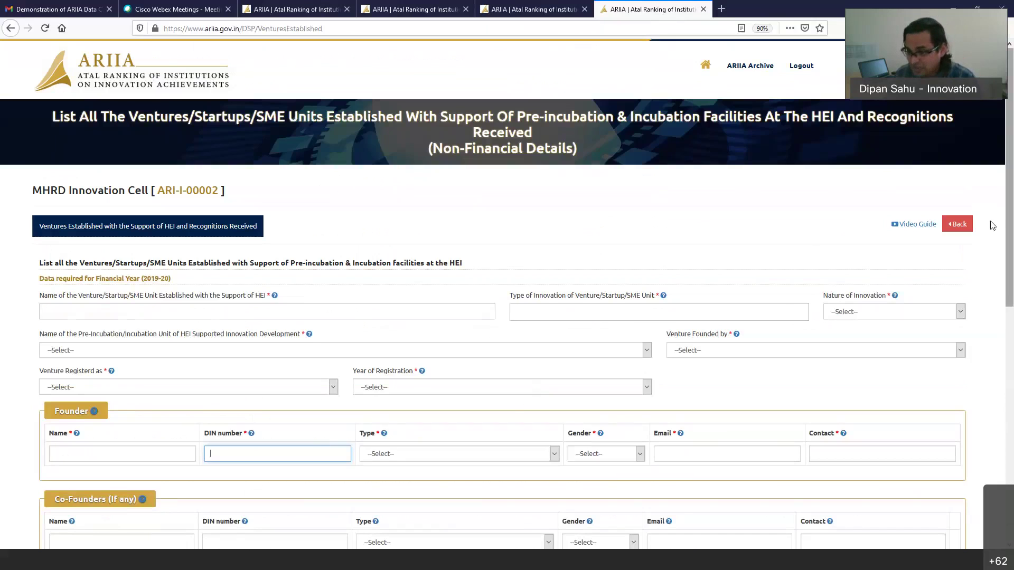
click(958, 224)
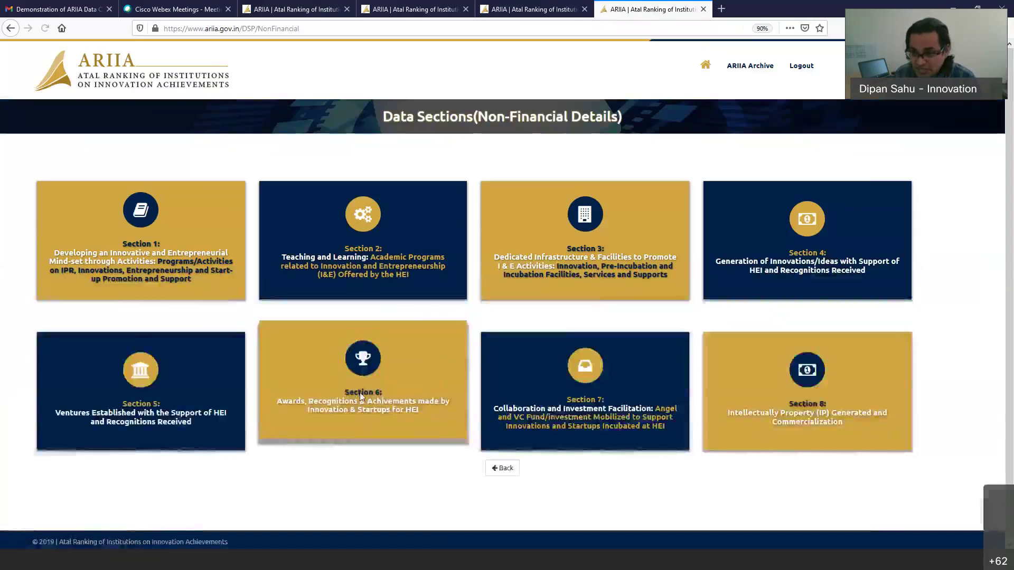
click(366, 392)
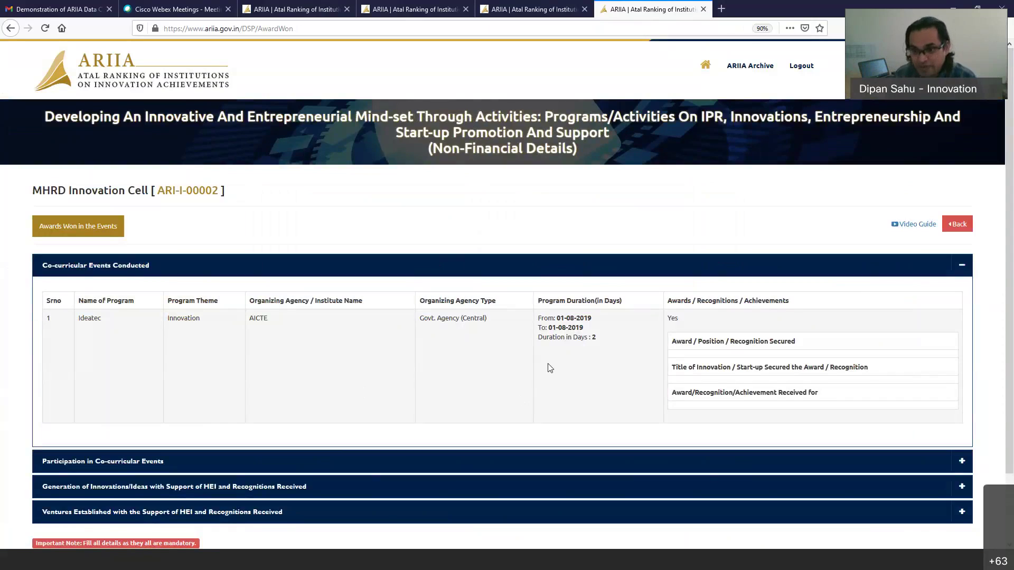
- Review the award listings for co-curricular events conducted, participation in co-curricular events, and innovations generated with HEI support
scroll(560, 365, down, 3)
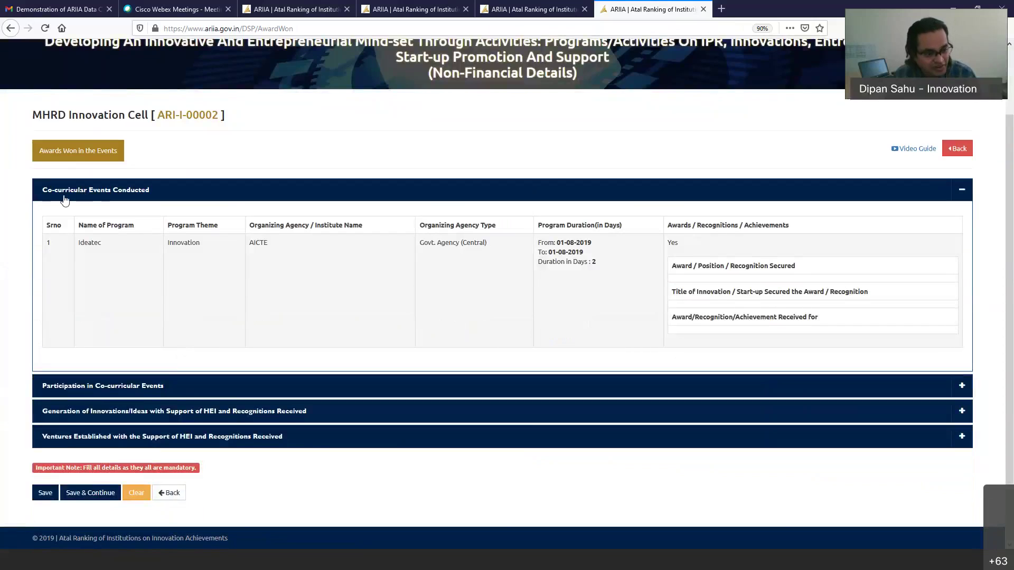
click(99, 390)
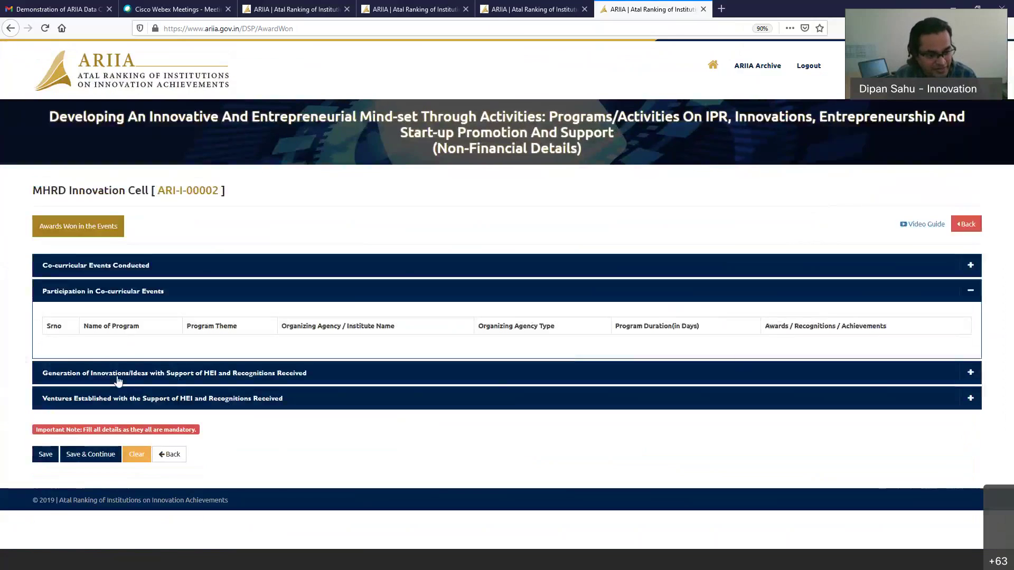
click(116, 376)
click(105, 267)
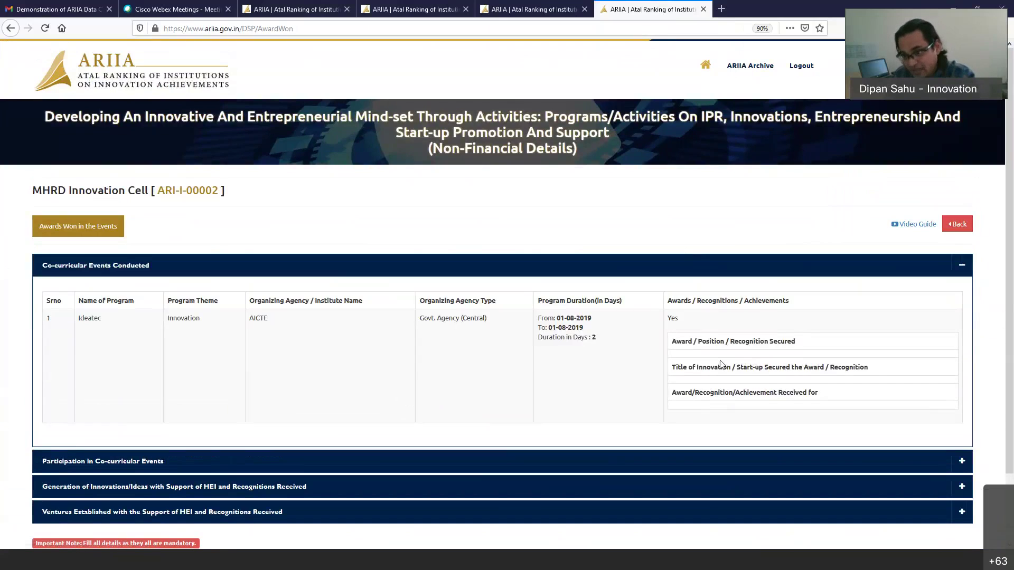
- Open Section 7, Collaboration and Investment Facilitation, and examine the innovation's investment agency name, agency type and total fund raised fields
click(954, 225)
click(546, 391)
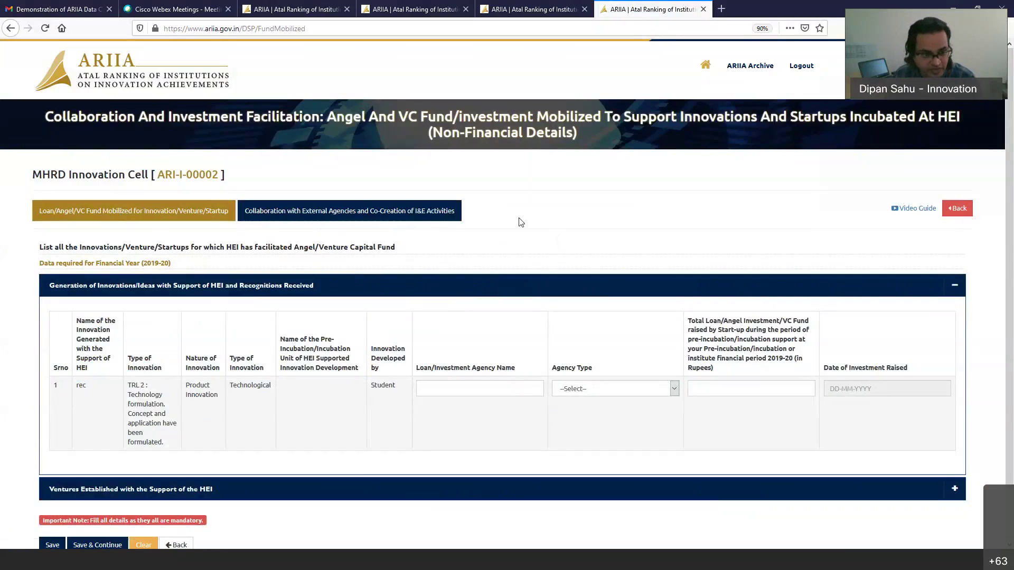
scroll(248, 181, down, 2)
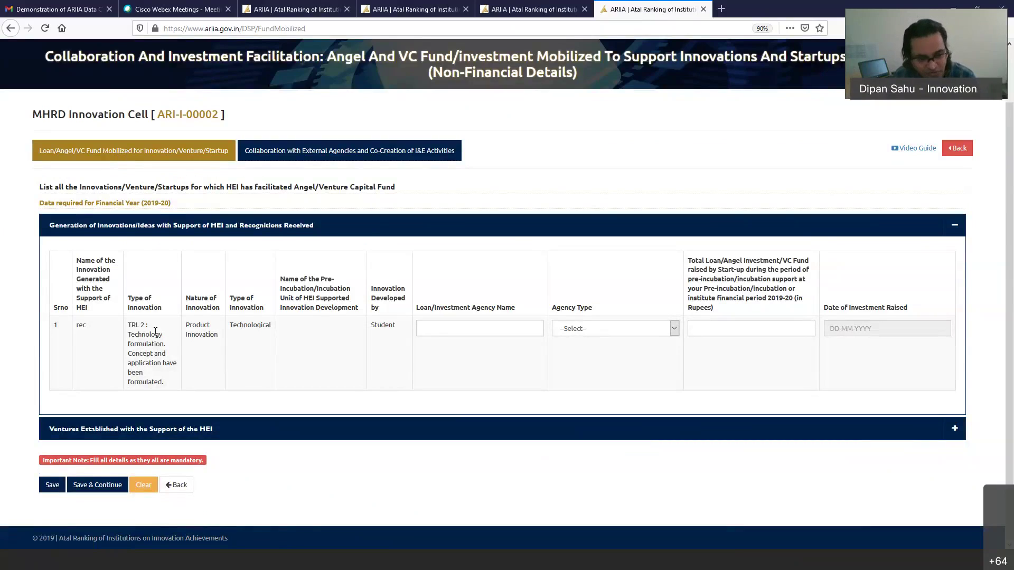
click(469, 329)
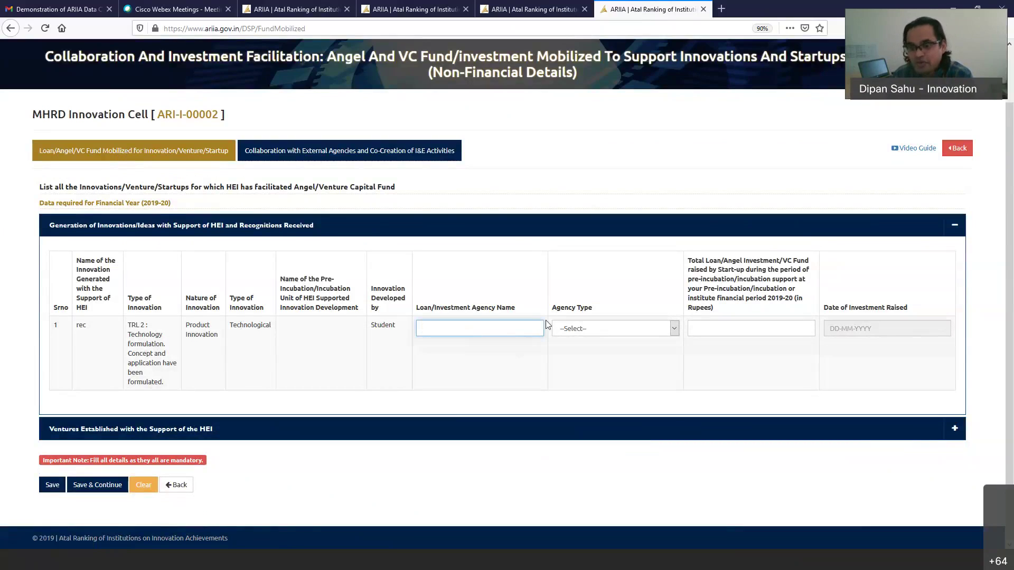
click(581, 330)
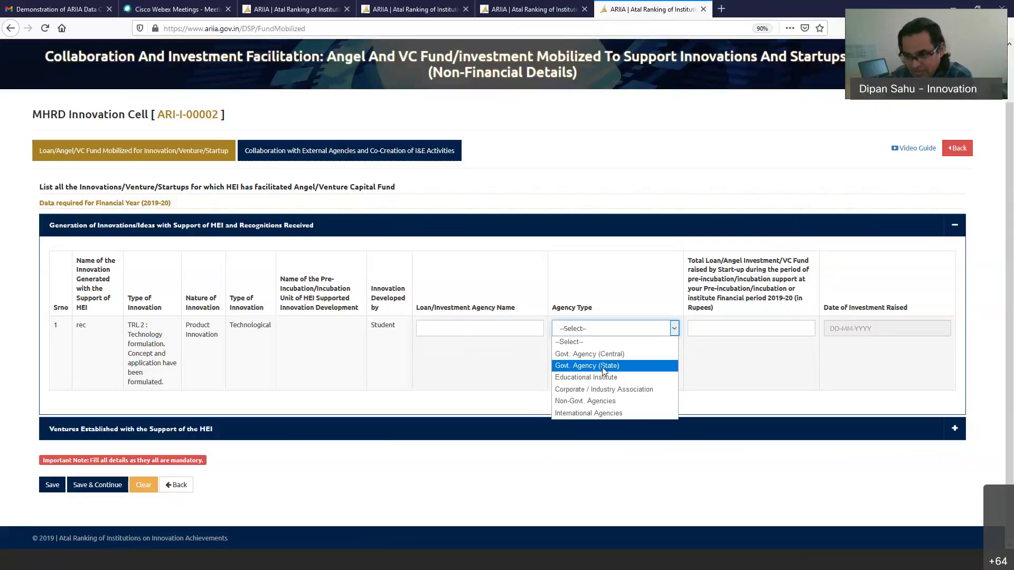
click(719, 323)
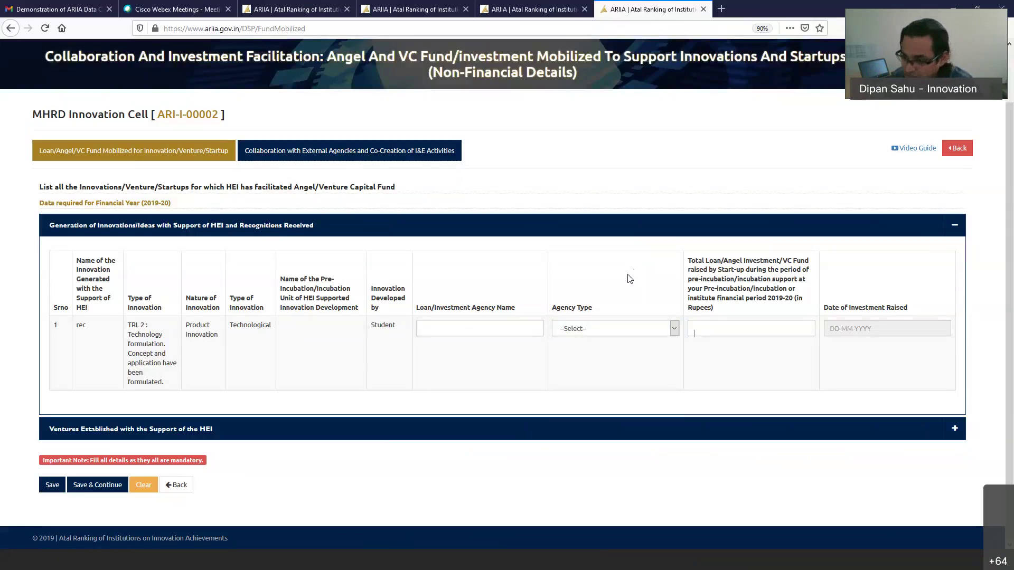
- Open Collaboration with External Agencies and Co-Creation of I&E Activities and examine its agency type, purpose of collaboration and MOU date fields
click(313, 153)
scroll(293, 302, down, 1)
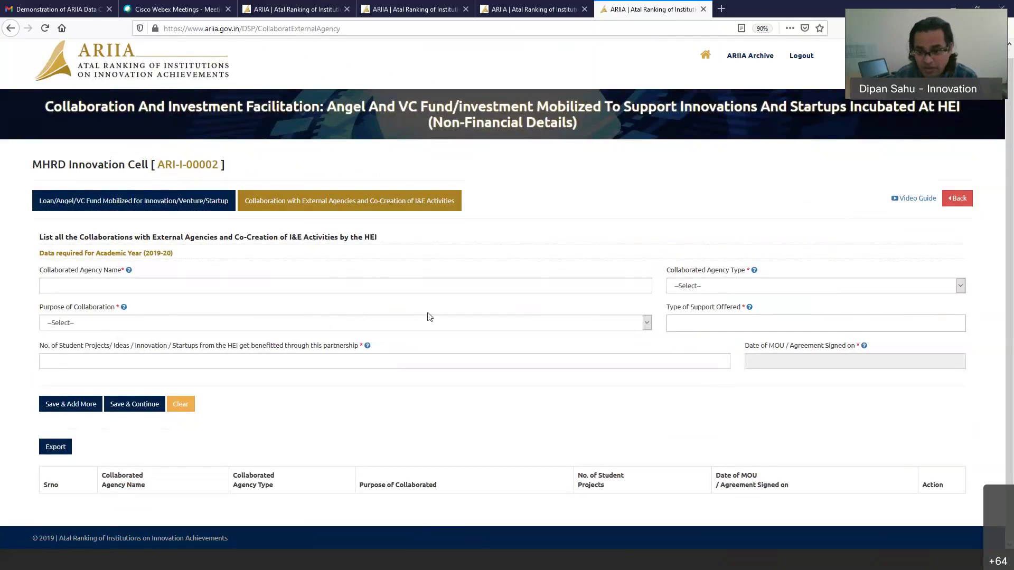
click(711, 290)
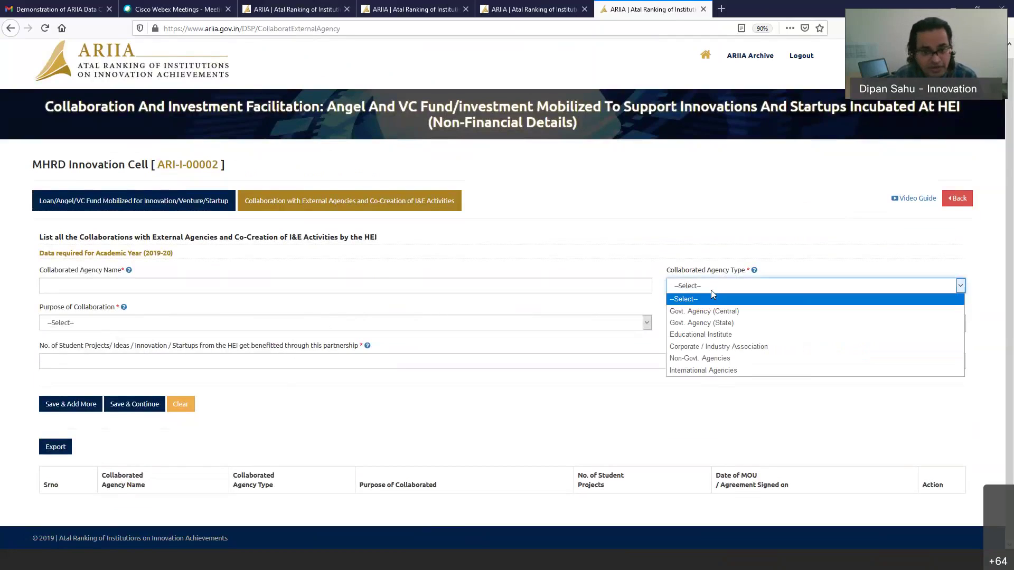
click(493, 286)
click(457, 324)
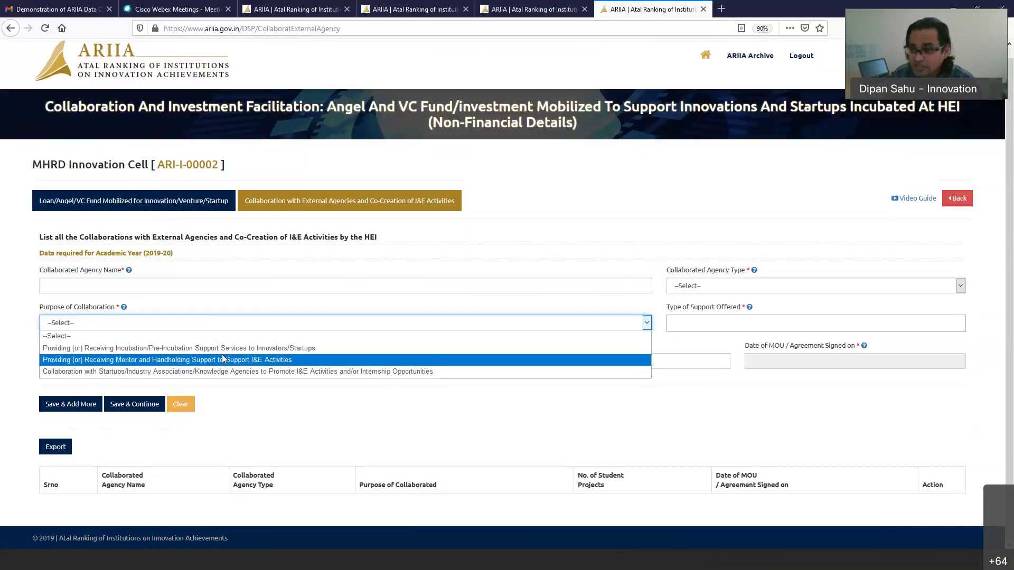
click(317, 405)
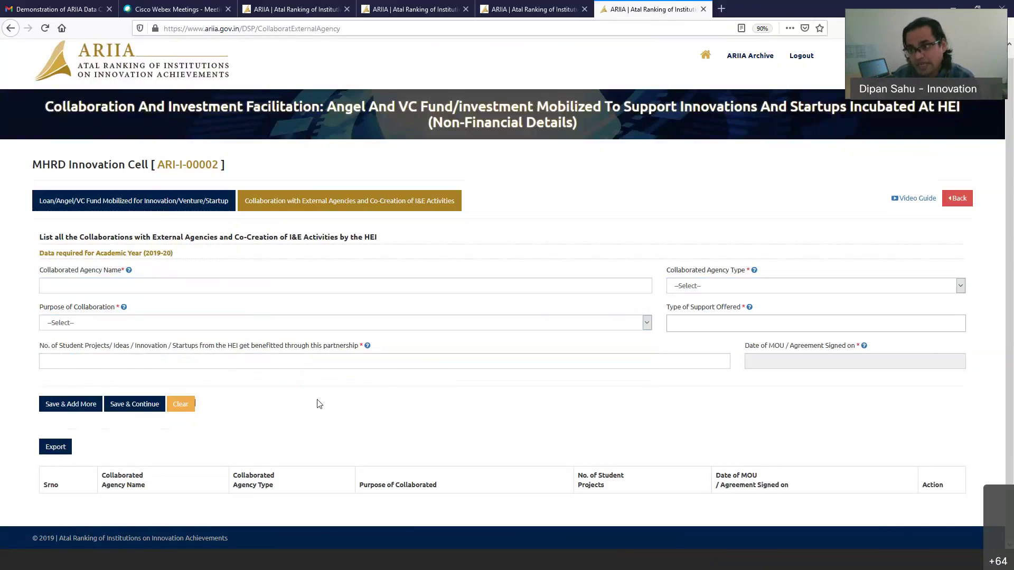
click(822, 364)
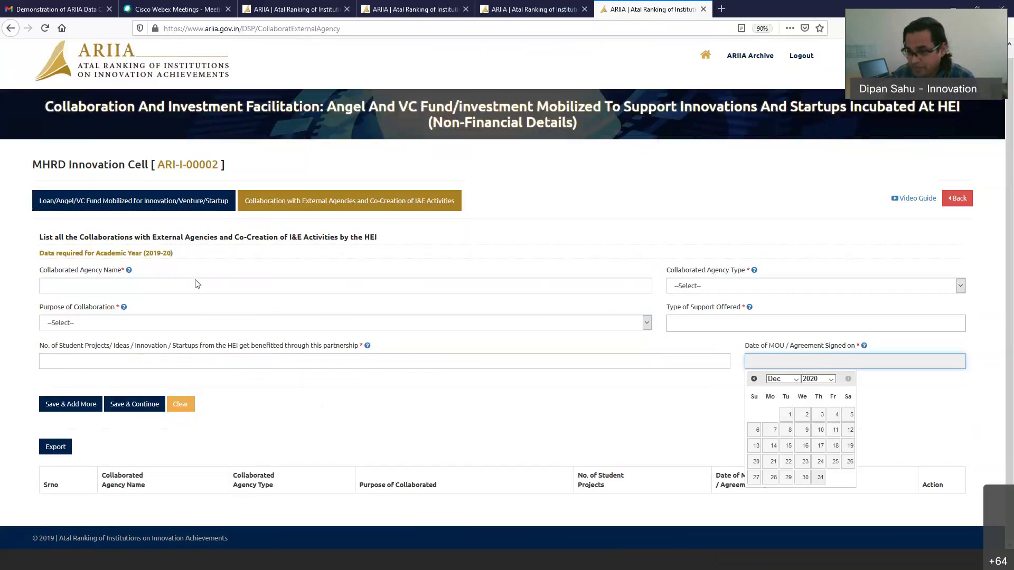
click(390, 397)
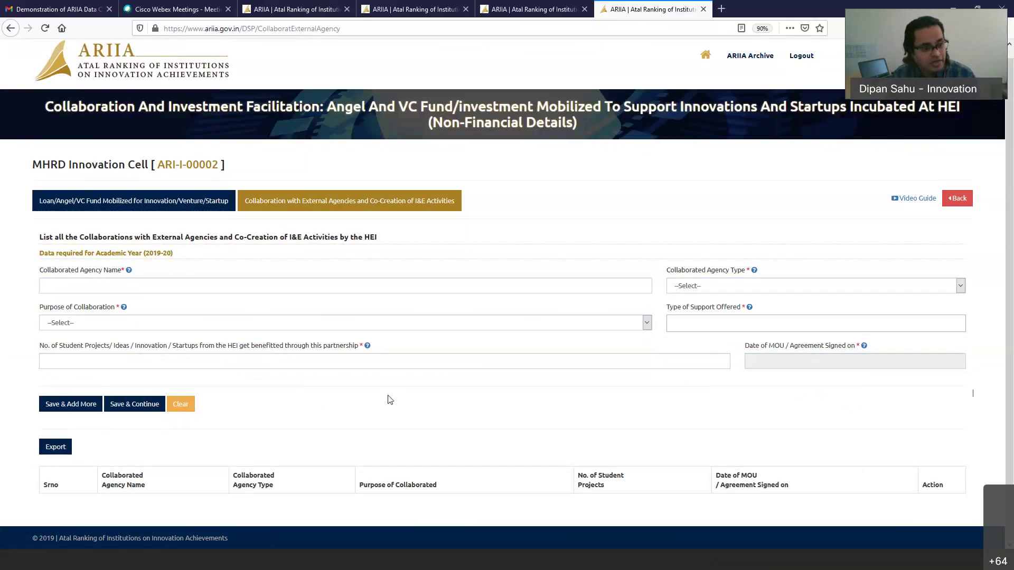
- Leave the external agency collaboration form and open Section 8, Intellectual Property Generated and Commercialization, in the non-financial sections
click(307, 363)
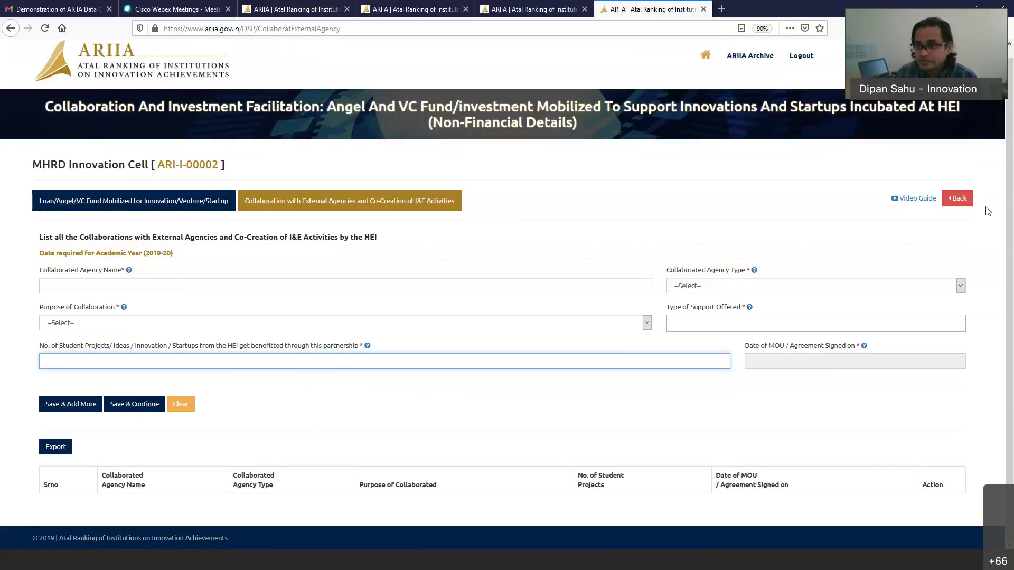
click(959, 199)
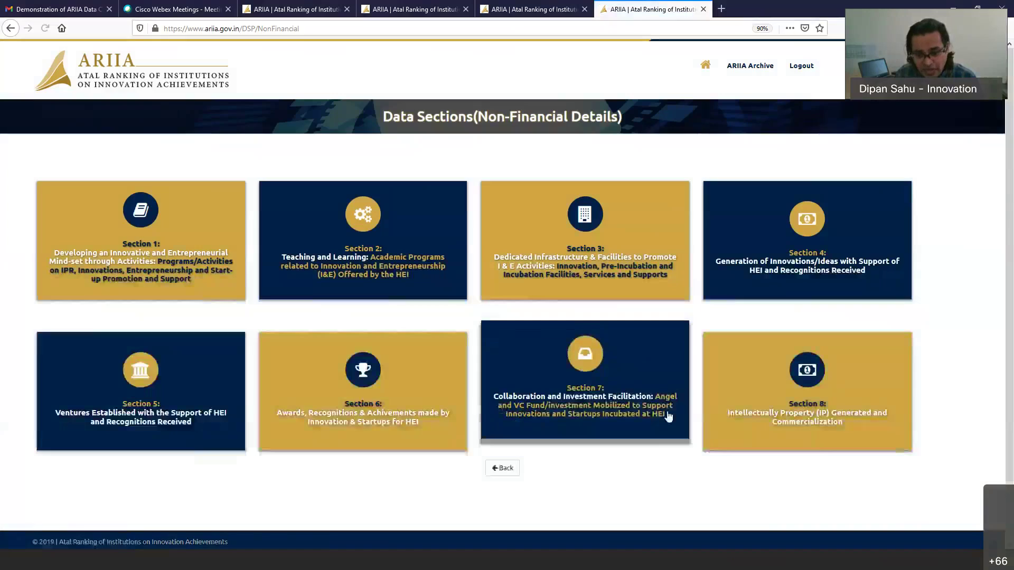
click(826, 390)
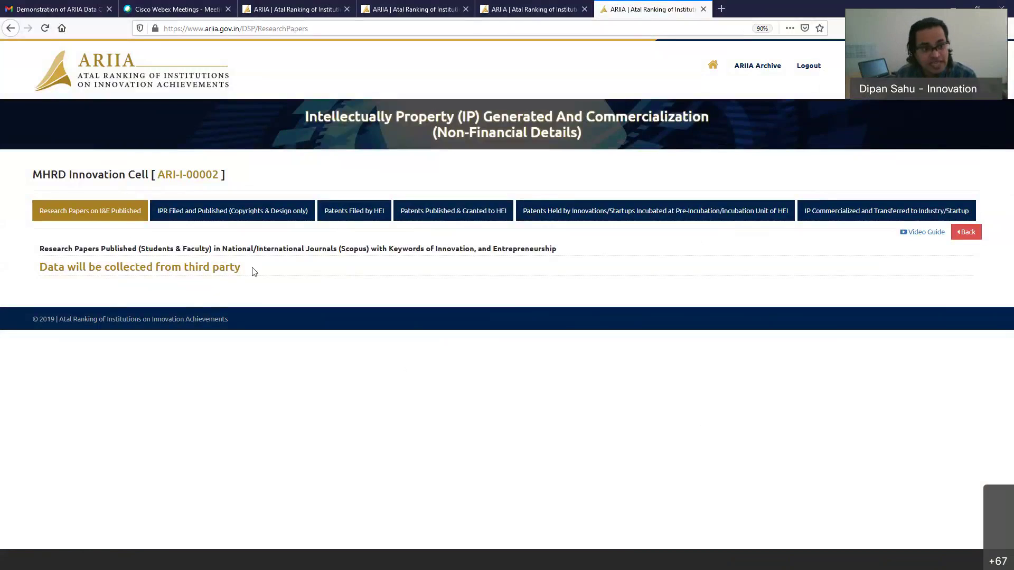
- Review the Section 8 pages for patents published and granted, patents filed by the HEI, and copyright and design IPR
click(432, 211)
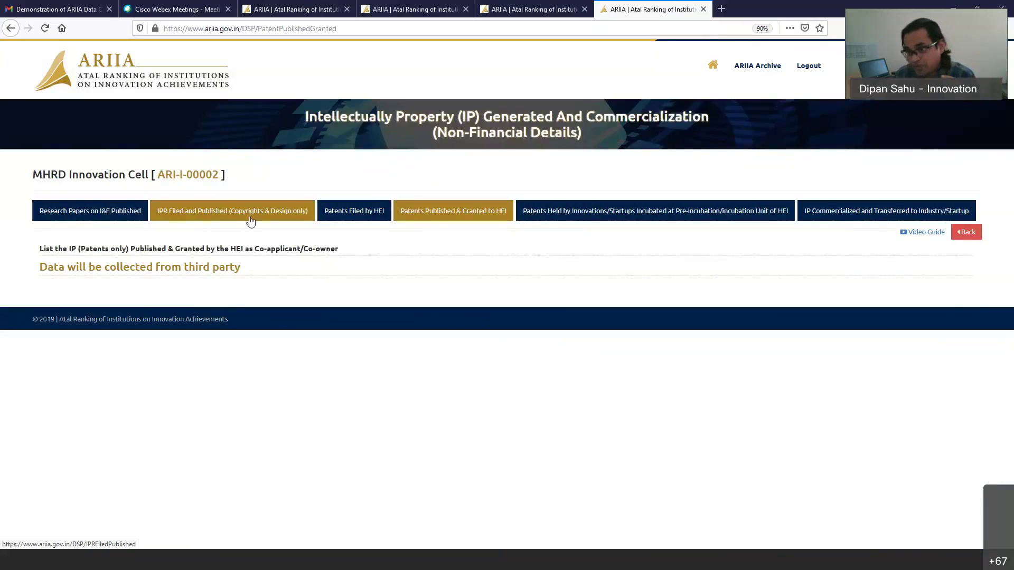
click(344, 214)
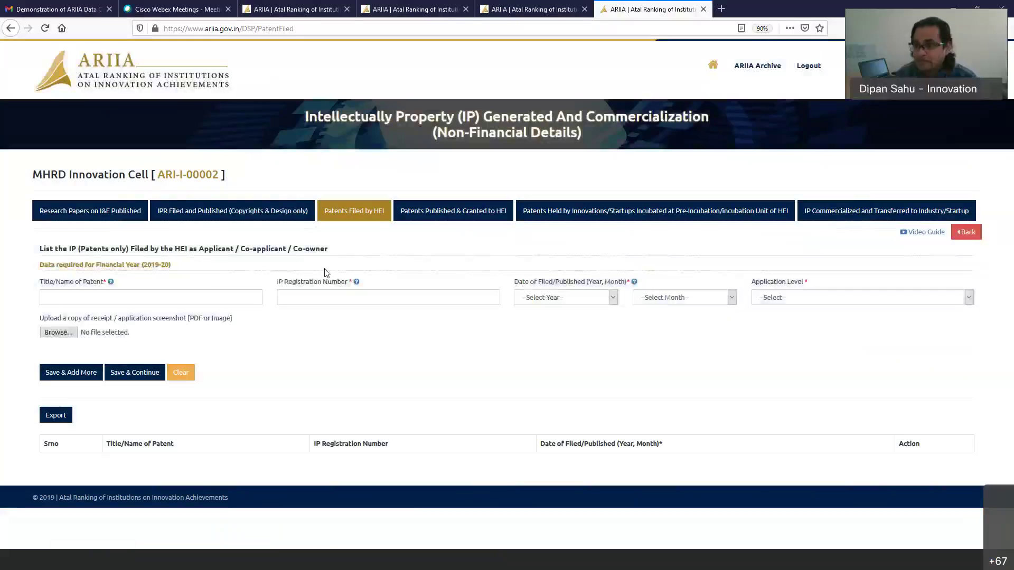
click(232, 211)
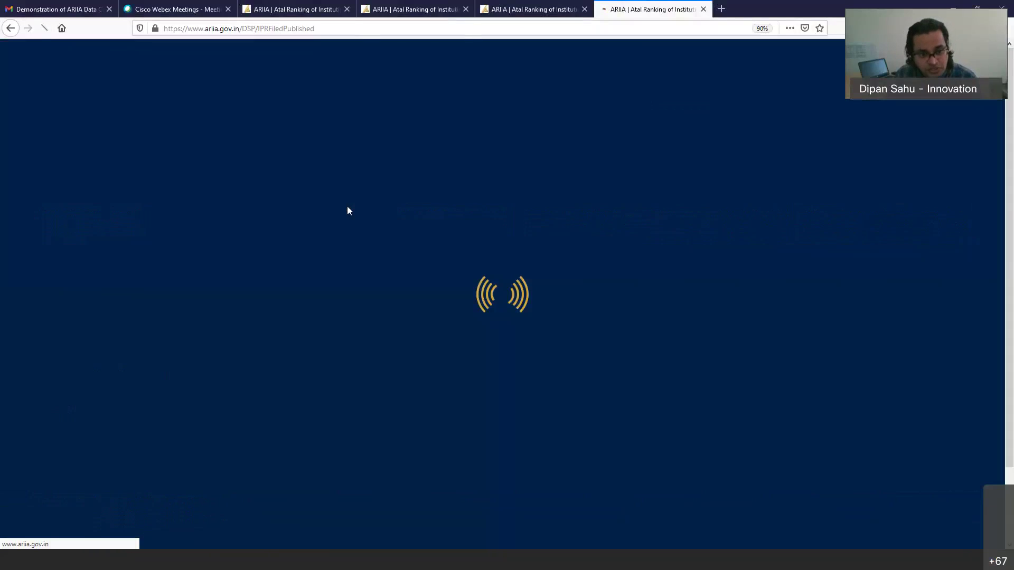
click(344, 214)
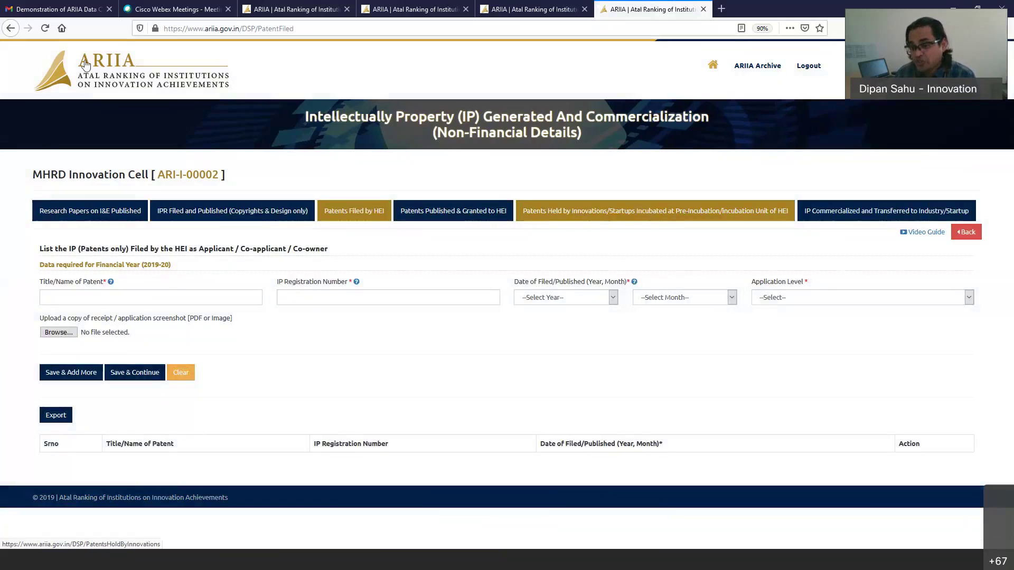
- Examine the form for patents held by incubated innovations and startups, and the form for IP commercialized and transferred to industry
click(534, 212)
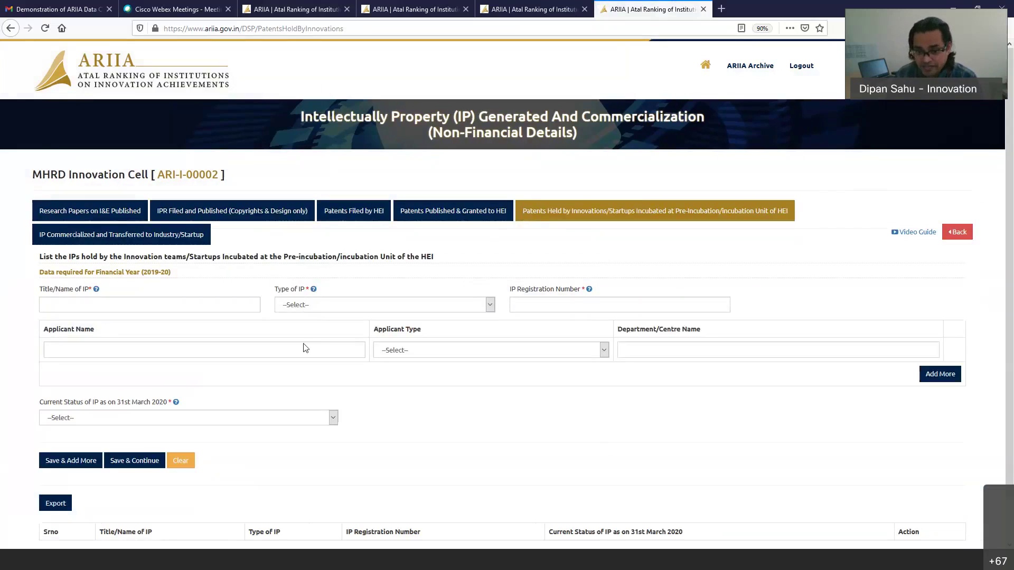
click(141, 239)
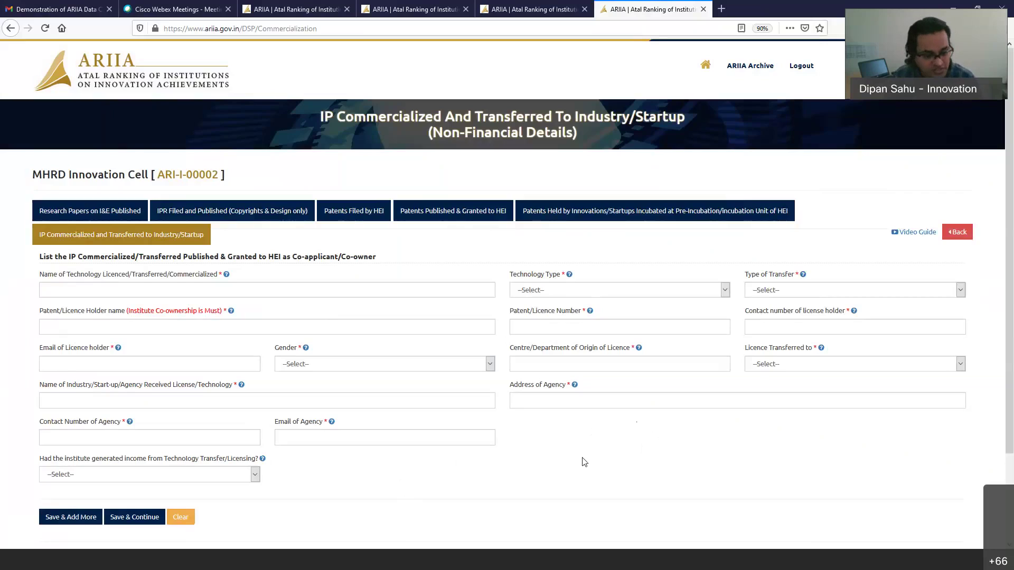
scroll(582, 460, down, 2)
scroll(403, 430, up, 2)
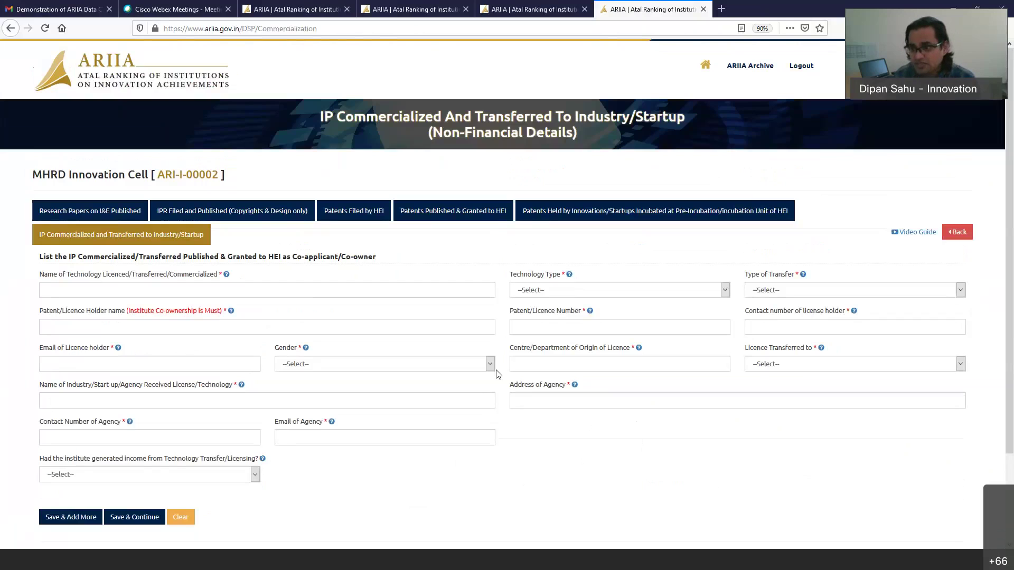
- Go back to the Data Submission Portal overview and open the Financial Details data sections
click(972, 234)
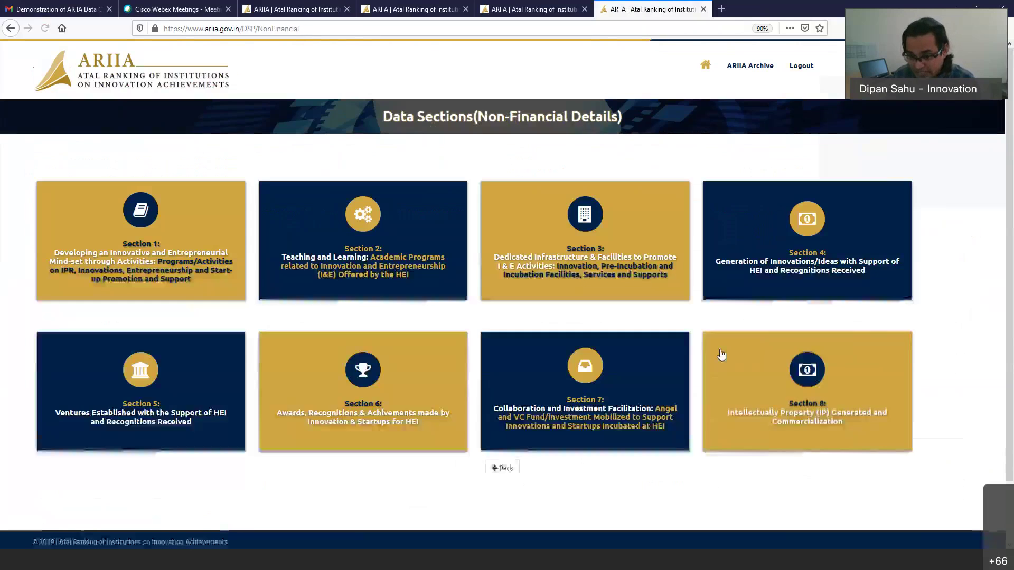
click(506, 469)
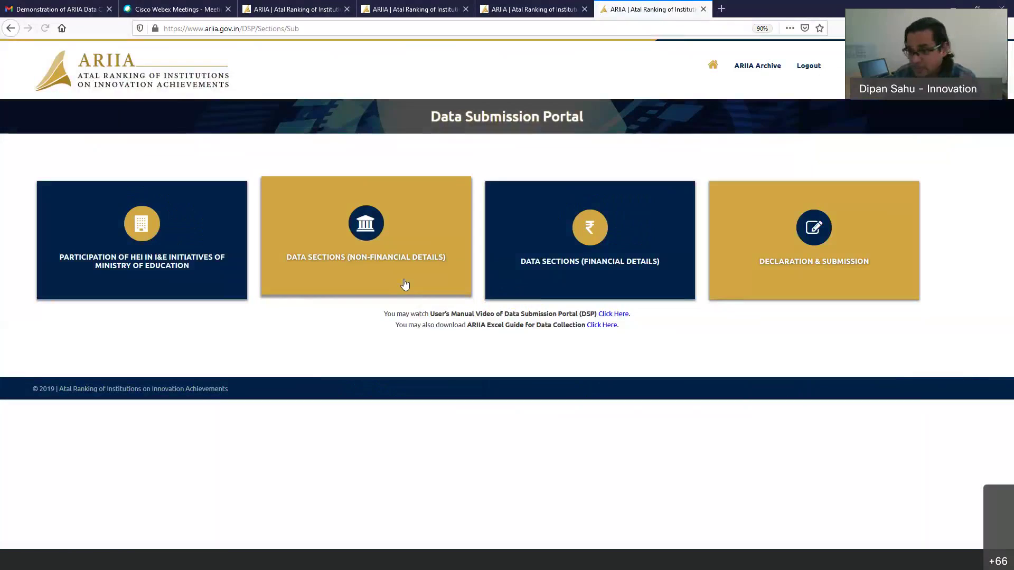
click(580, 244)
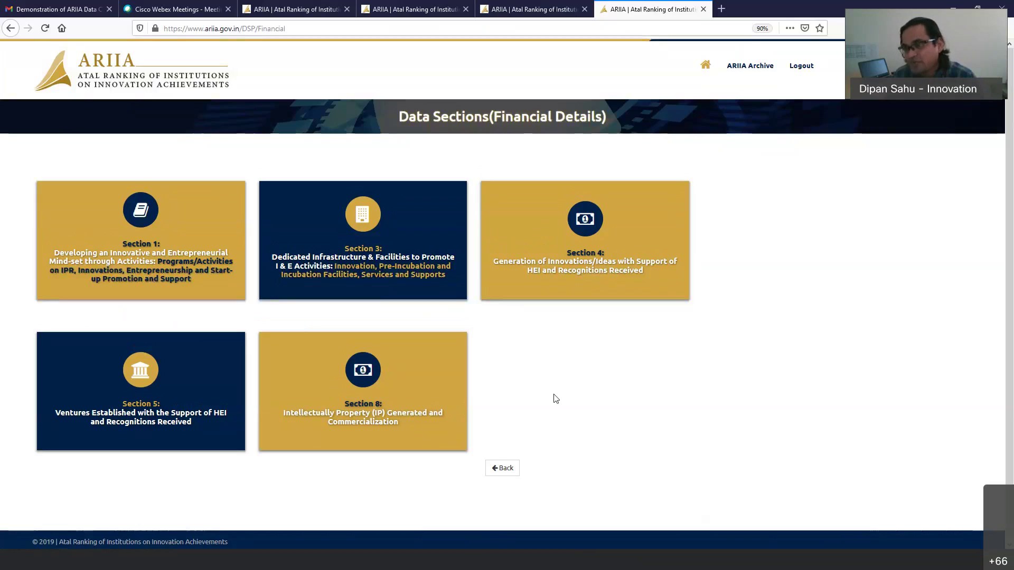
- Return to the portal overview and open Declaration & Submission to view the verification of submitted data
click(502, 468)
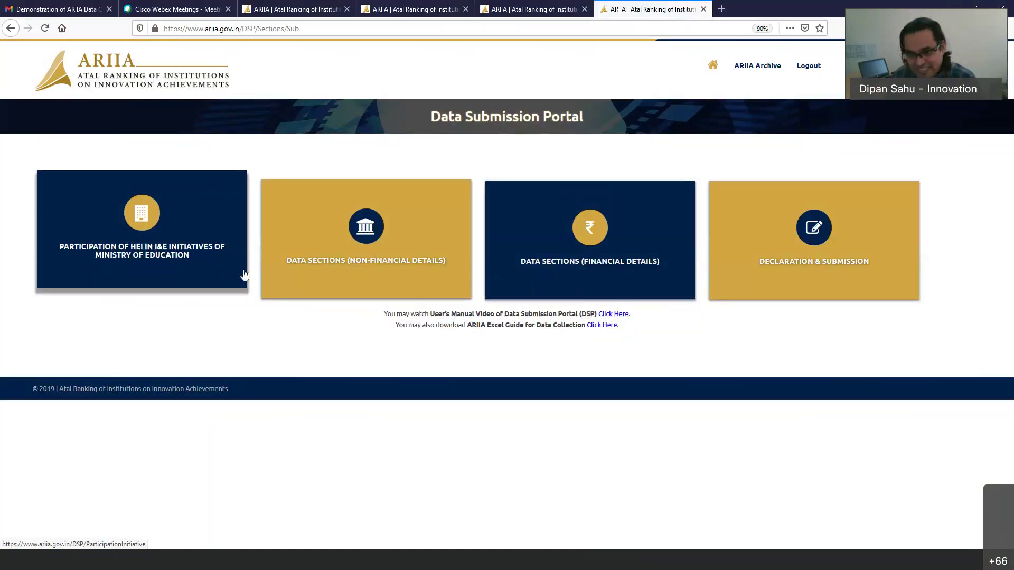
click(819, 253)
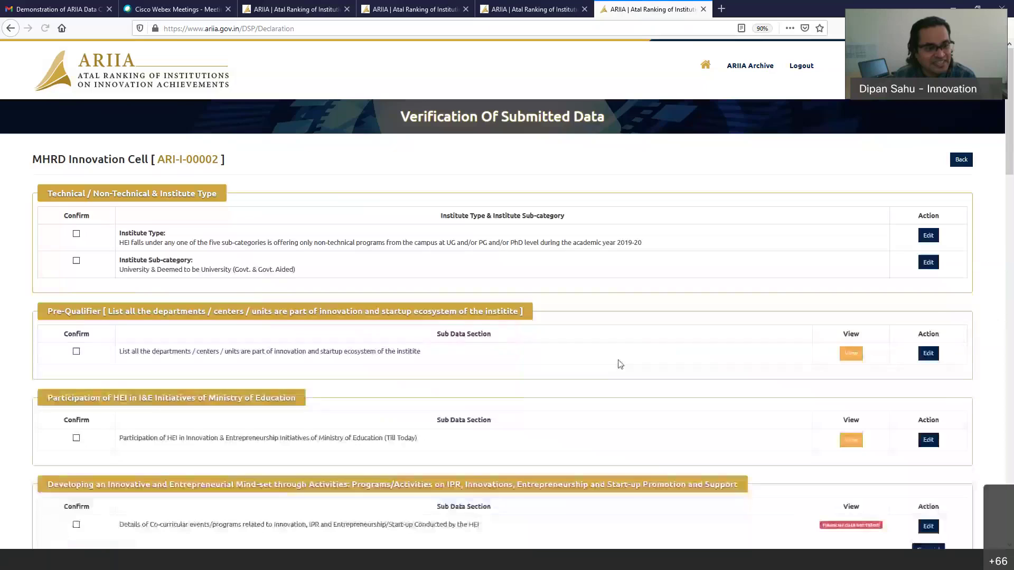